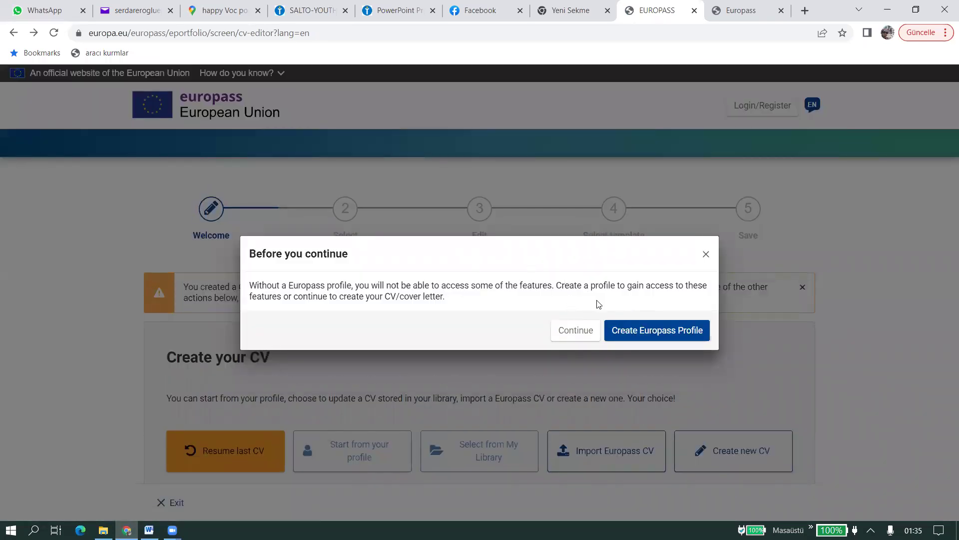
- Skip the Europass profile prompt and start a blank new CV instead of the unfinished draft
click(565, 330)
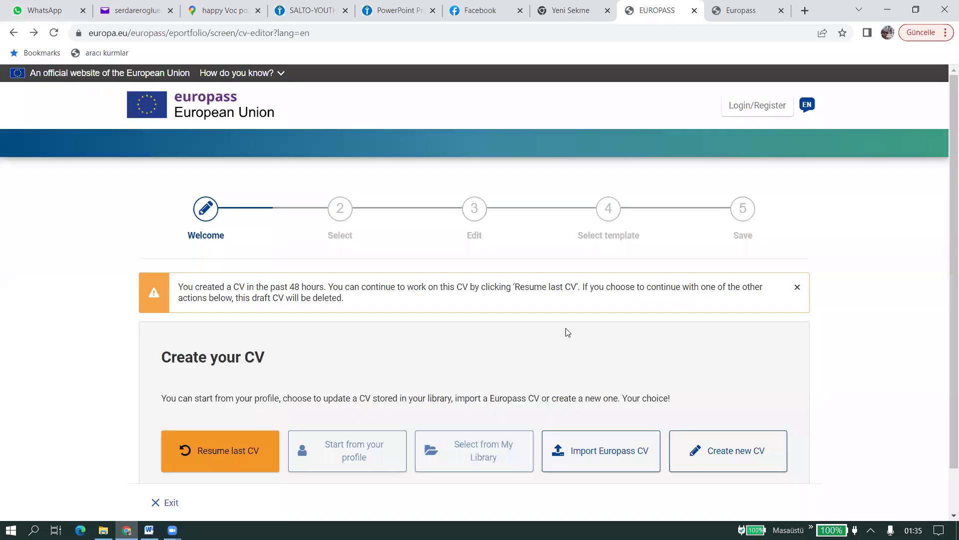
scroll(566, 331, down, 1)
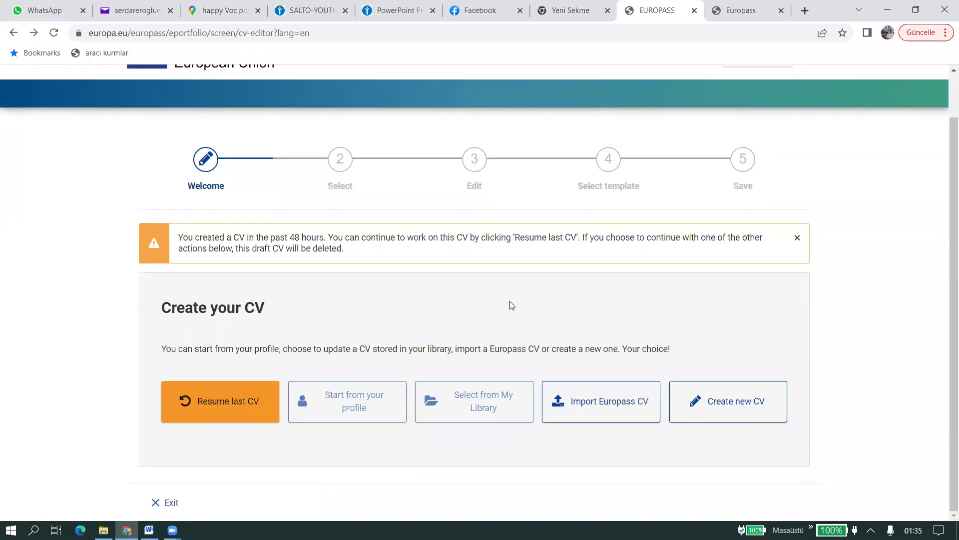
click(735, 414)
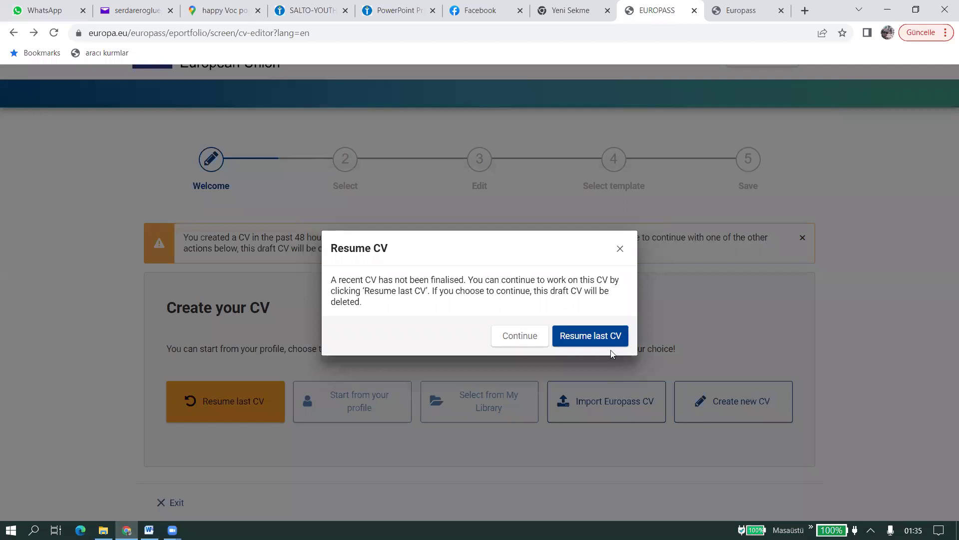
click(519, 340)
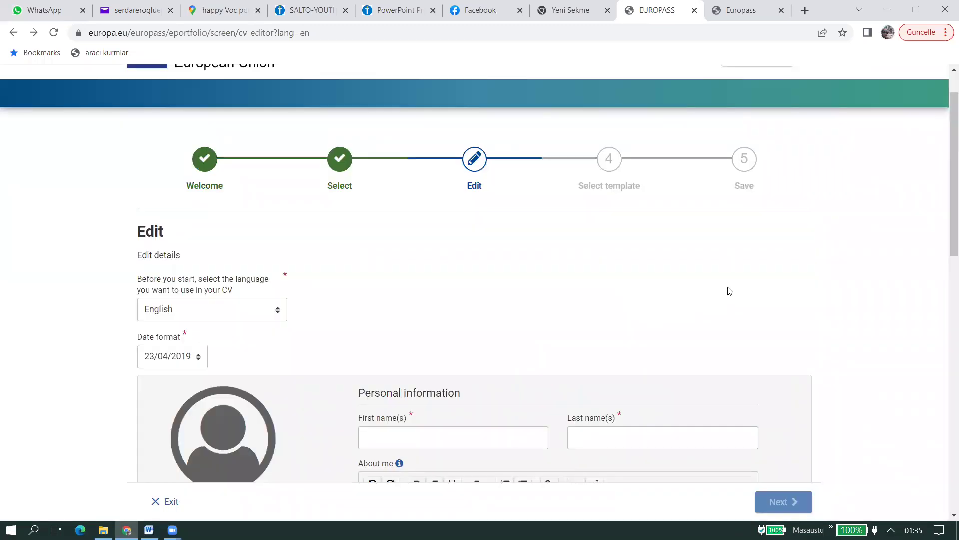
- Confirm the CV language stays set to English
scroll(751, 290, down, 2)
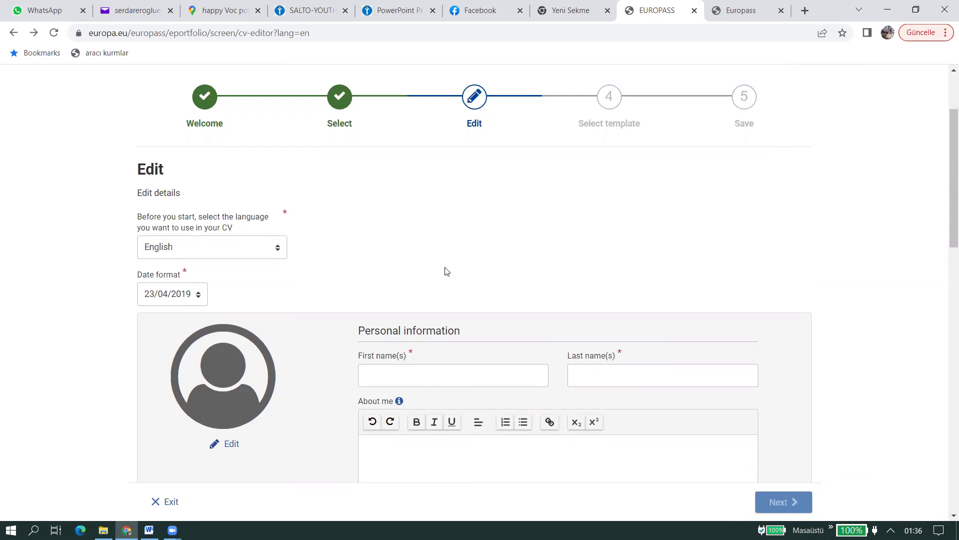
scroll(447, 270, down, 1)
scroll(442, 264, up, 1)
click(231, 243)
click(232, 243)
- Write 'kısa bır tanıtım' as the About me introduction
scroll(524, 287, down, 1)
click(166, 204)
scroll(634, 255, down, 1)
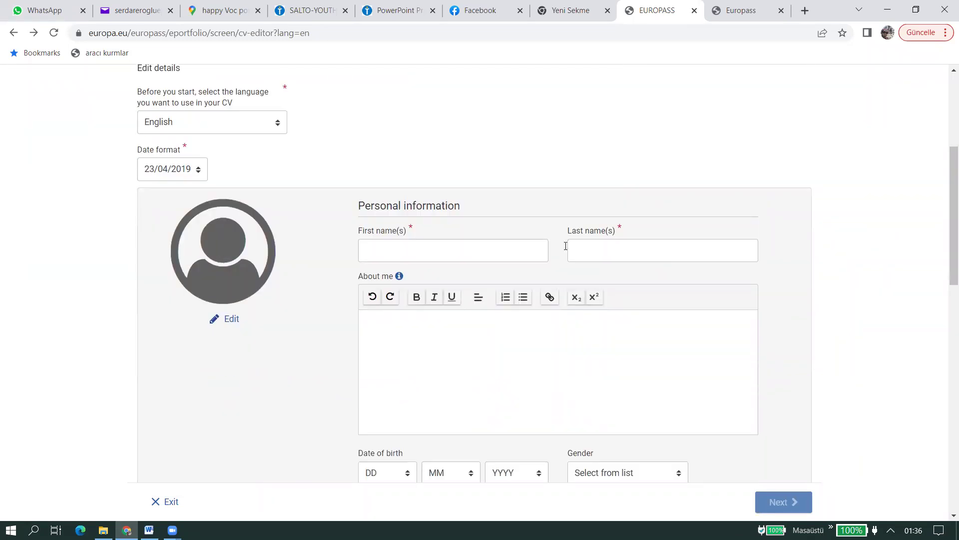
click(435, 246)
click(699, 258)
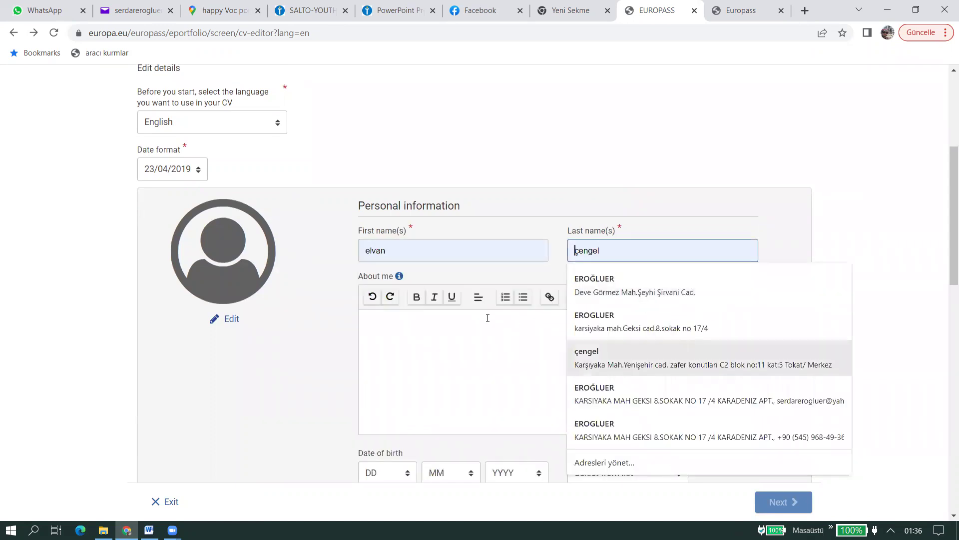
click(430, 334)
scroll(376, 270, down, 1)
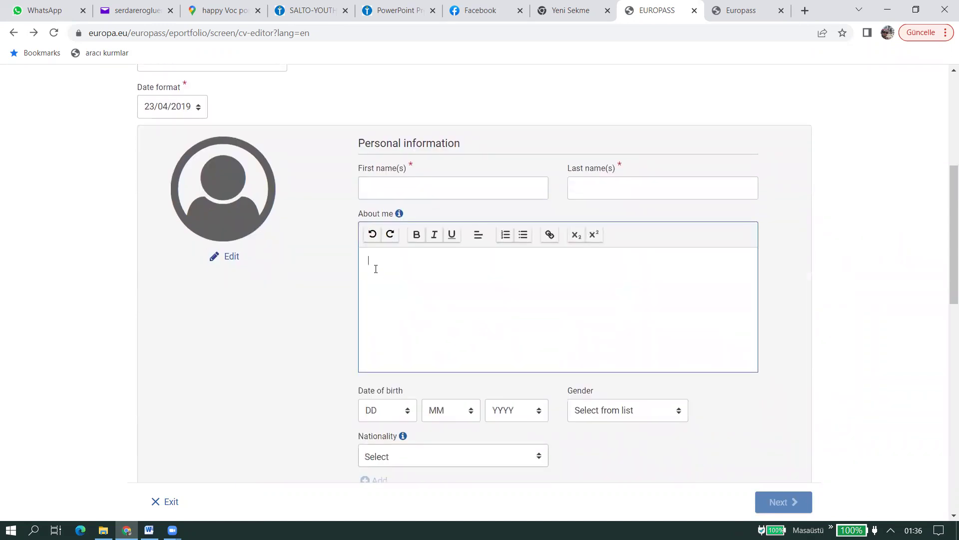
text(kısa bır tanıtım)
scroll(402, 300, up, 1)
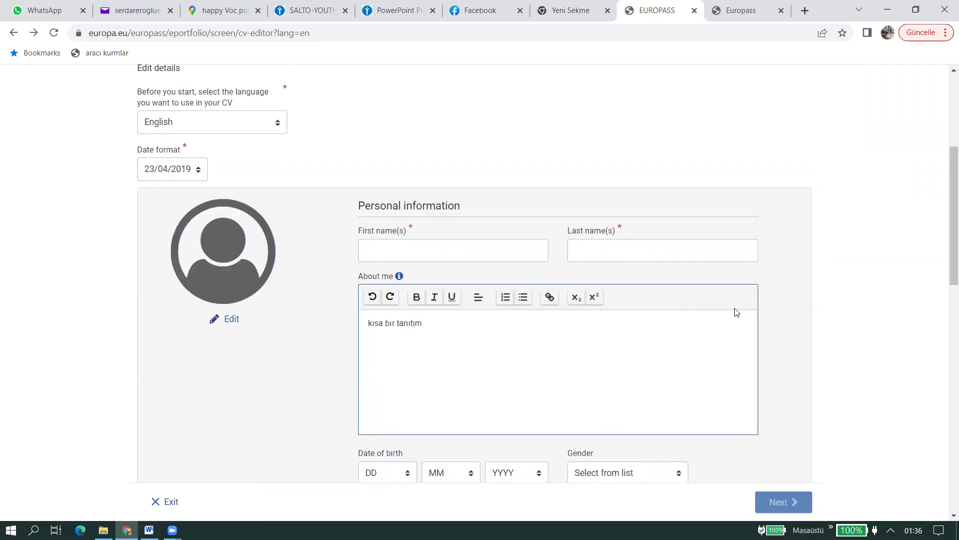
scroll(663, 309, down, 1)
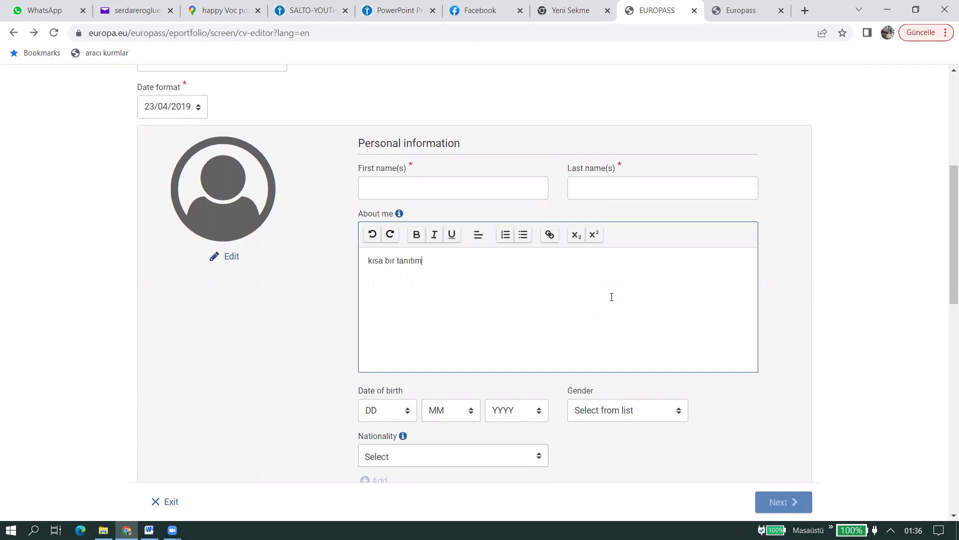
scroll(612, 297, down, 1)
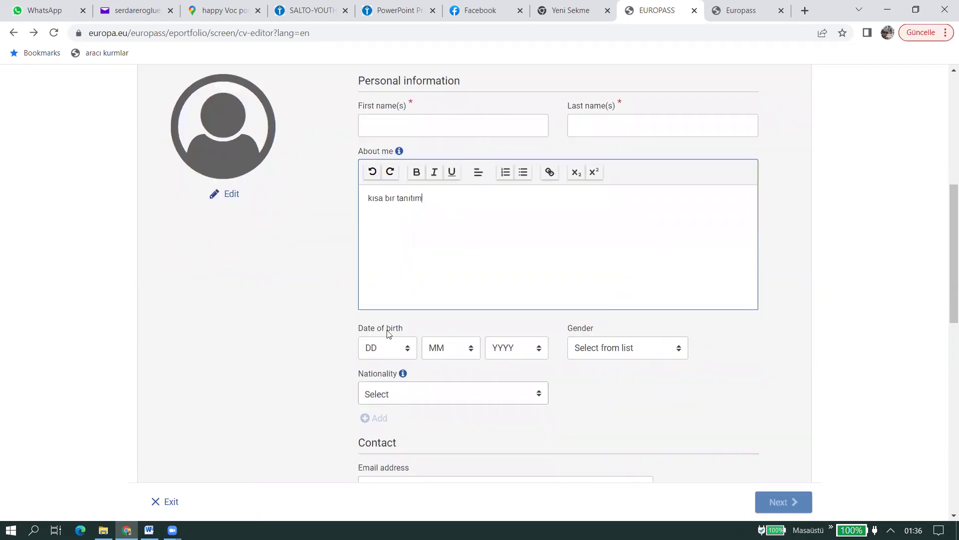
click(385, 353)
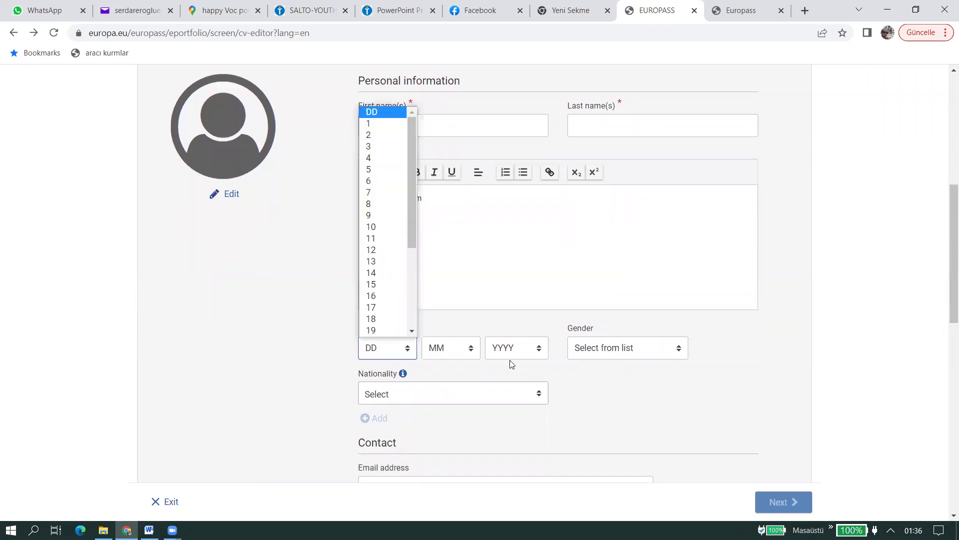
click(738, 372)
scroll(517, 255, down, 2)
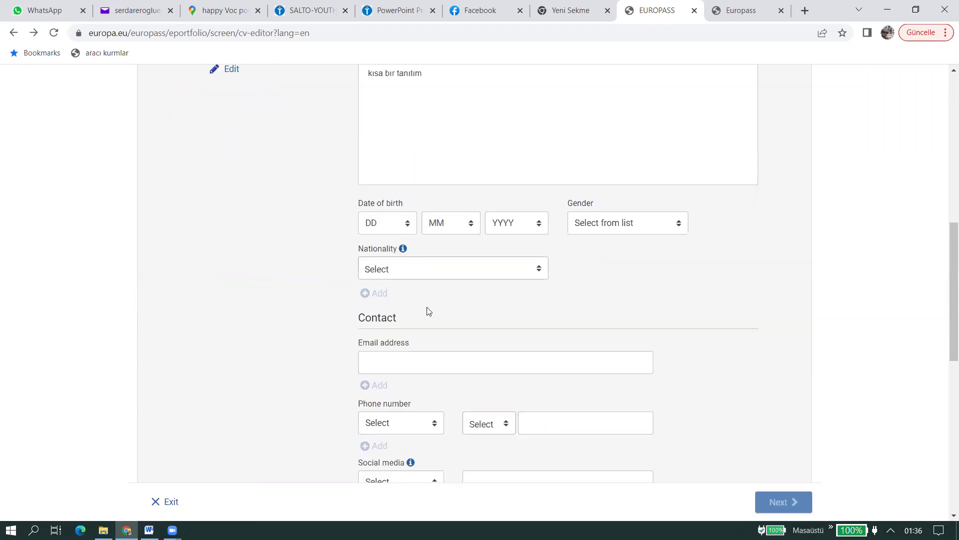
scroll(428, 311, down, 1)
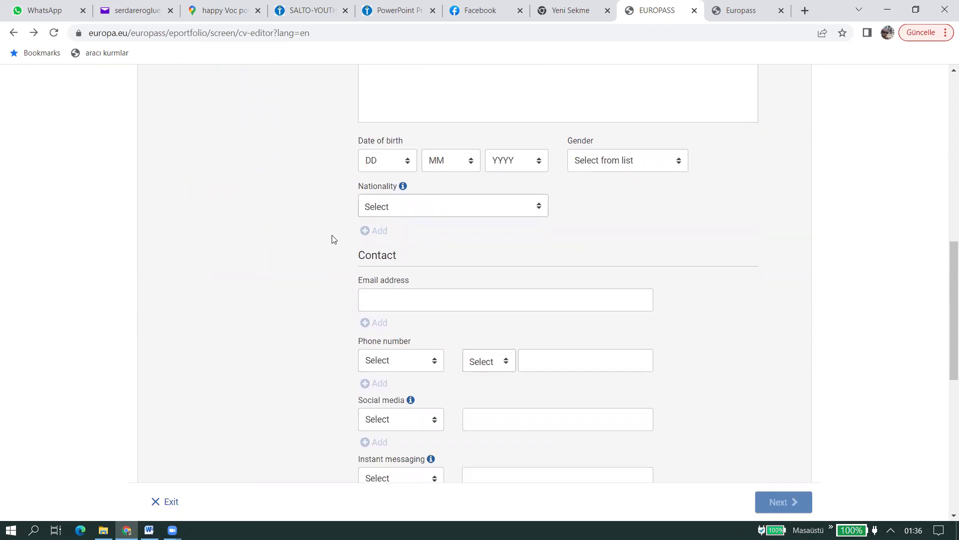
scroll(292, 321, up, 2)
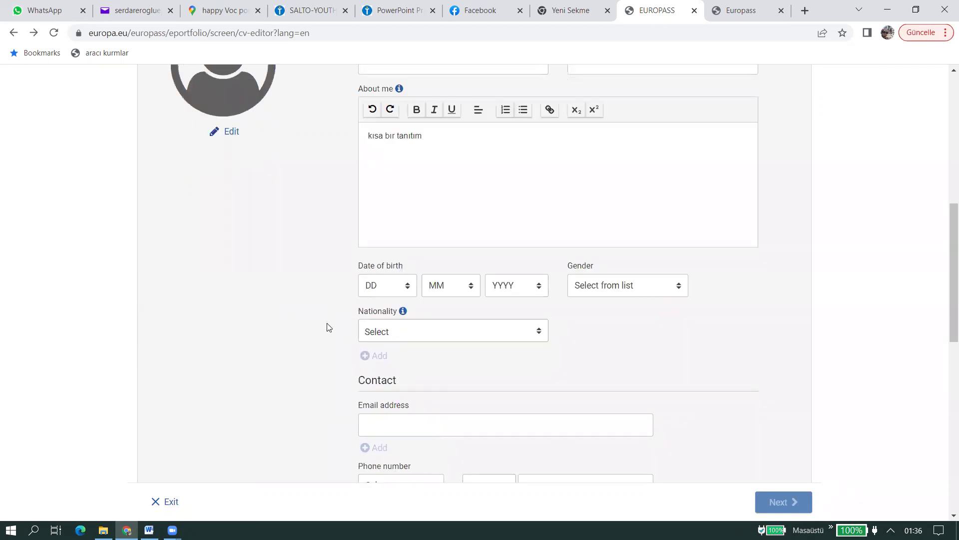
scroll(328, 326, down, 2)
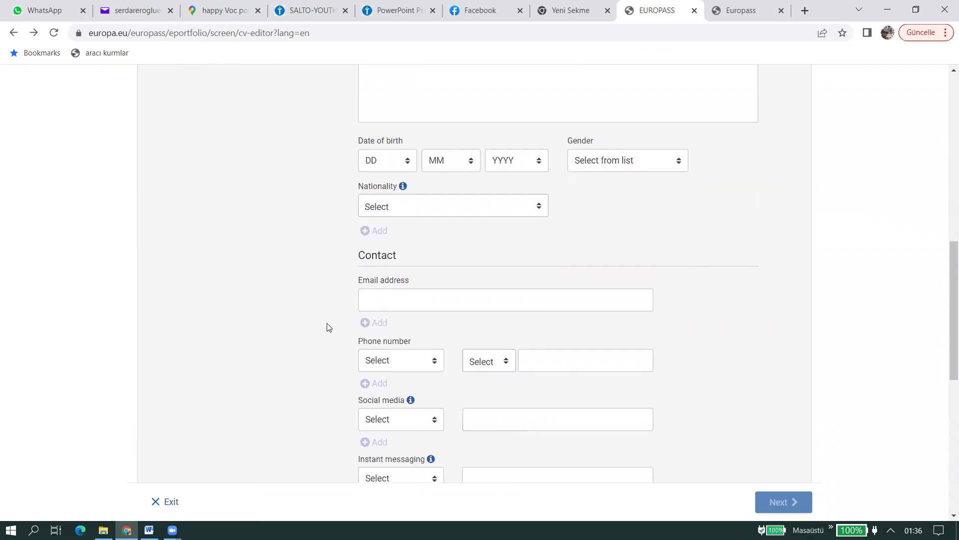
scroll(329, 327, down, 1)
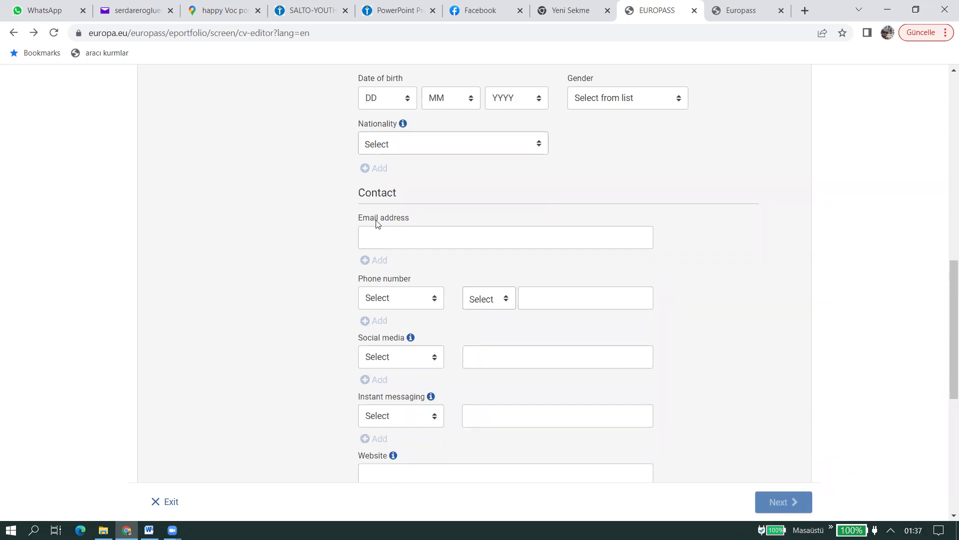
drag(408, 200, 330, 196)
scroll(388, 317, down, 6)
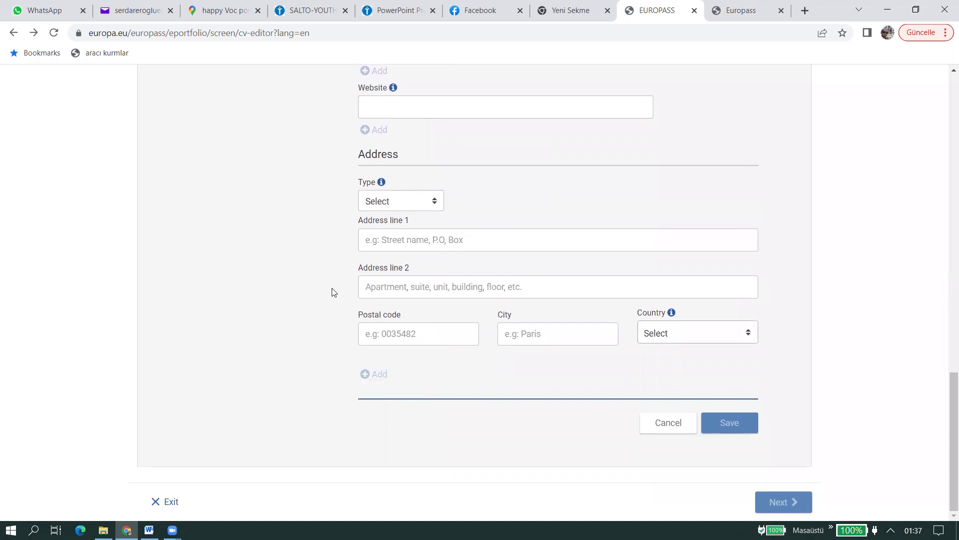
scroll(332, 290, up, 1)
scroll(294, 237, up, 1)
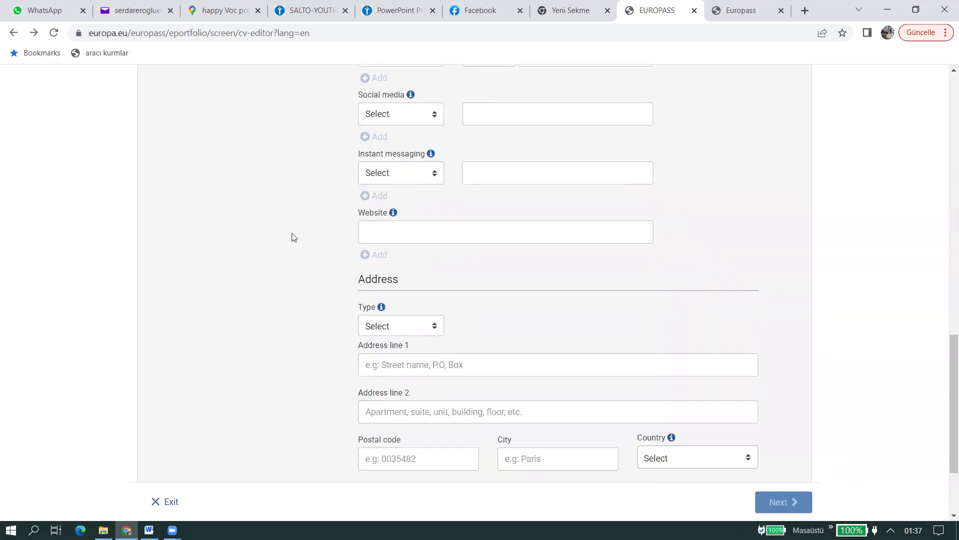
scroll(293, 238, up, 3)
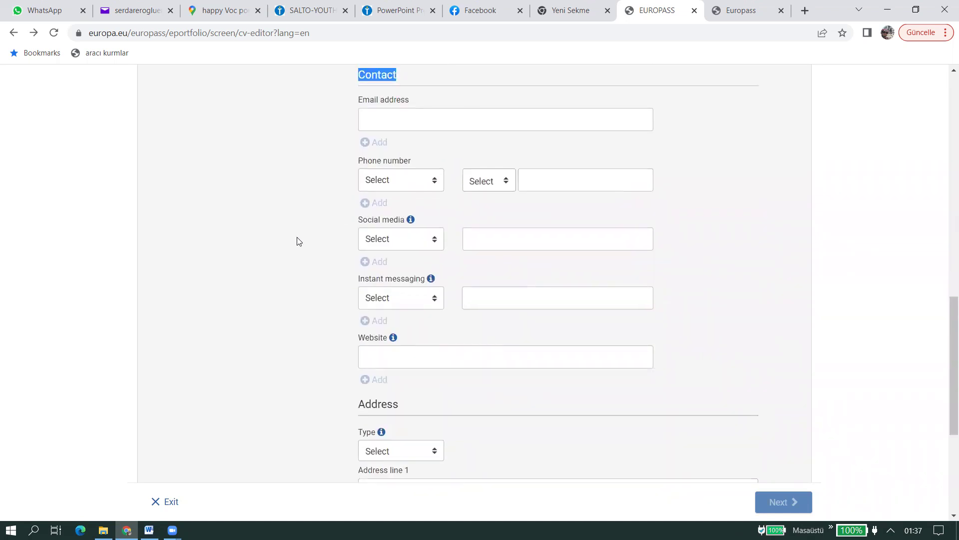
triple_click(369, 281)
drag(358, 343, 405, 344)
scroll(376, 401, up, 1)
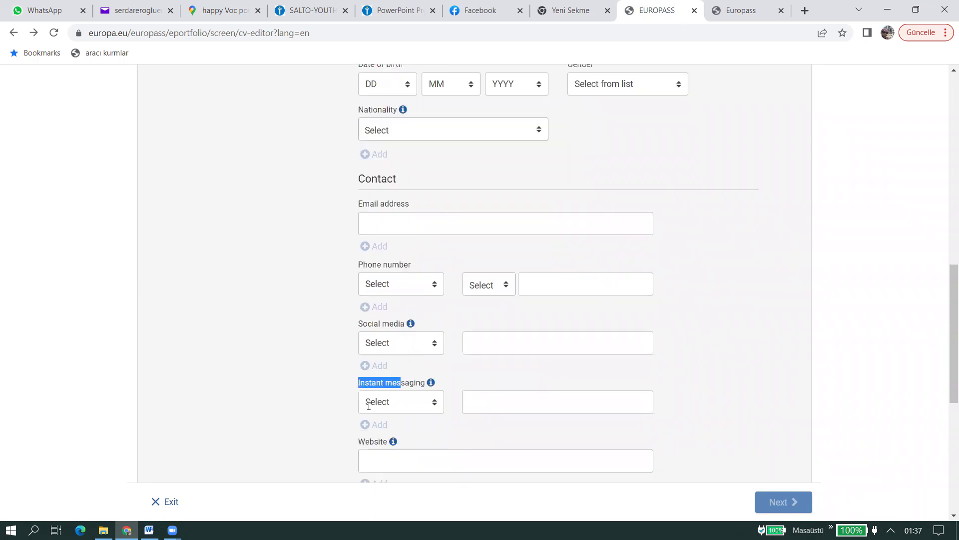
scroll(320, 300, down, 2)
click(319, 299)
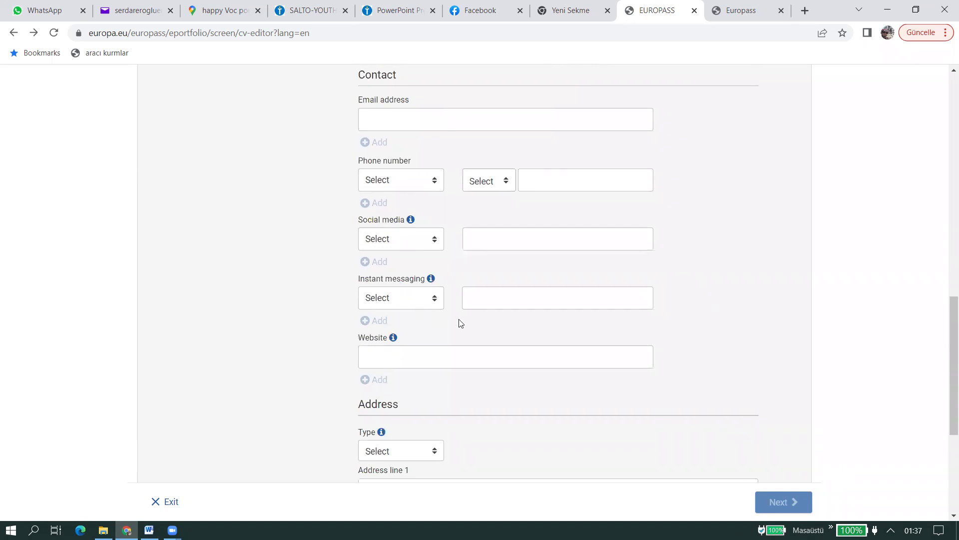
scroll(439, 320, down, 2)
scroll(439, 320, up, 10)
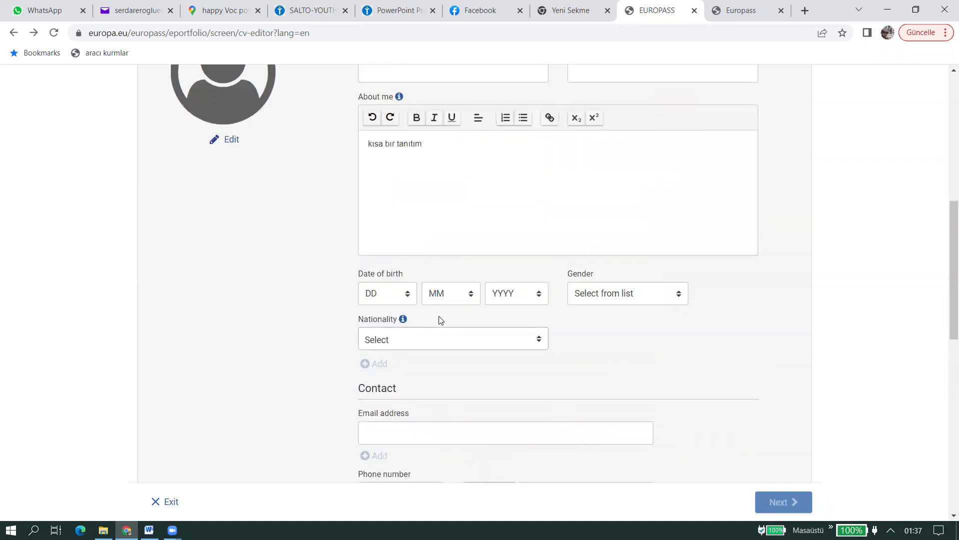
- Fill in the first name and last name fields
click(456, 259)
text(ss)
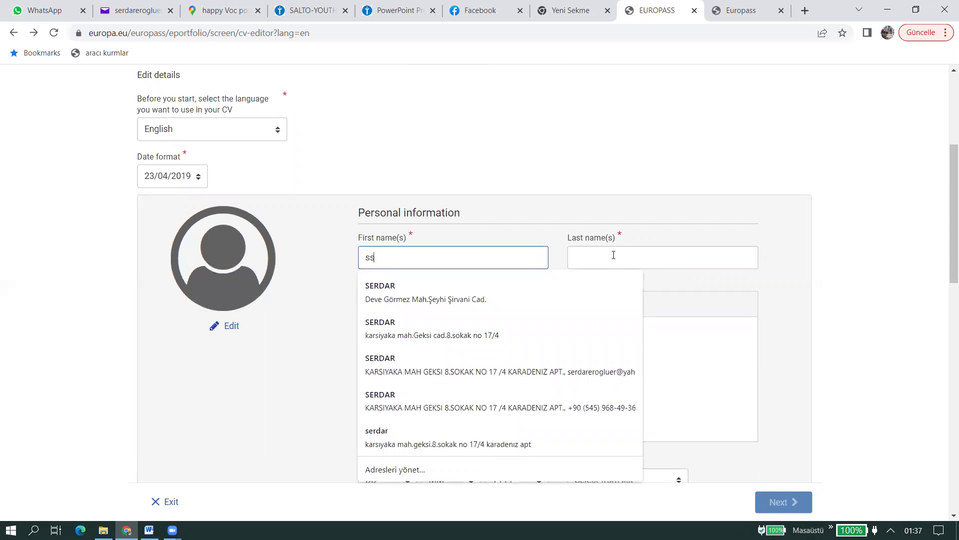
click(613, 255)
text(ss)
click(488, 345)
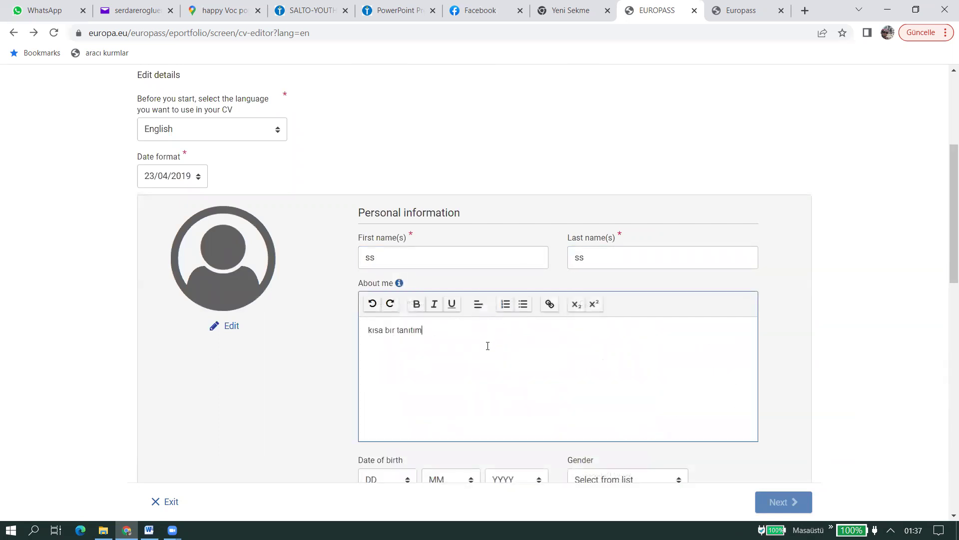
scroll(440, 389, down, 2)
click(395, 357)
click(395, 290)
click(452, 357)
click(443, 394)
click(517, 355)
click(514, 304)
click(598, 351)
click(620, 381)
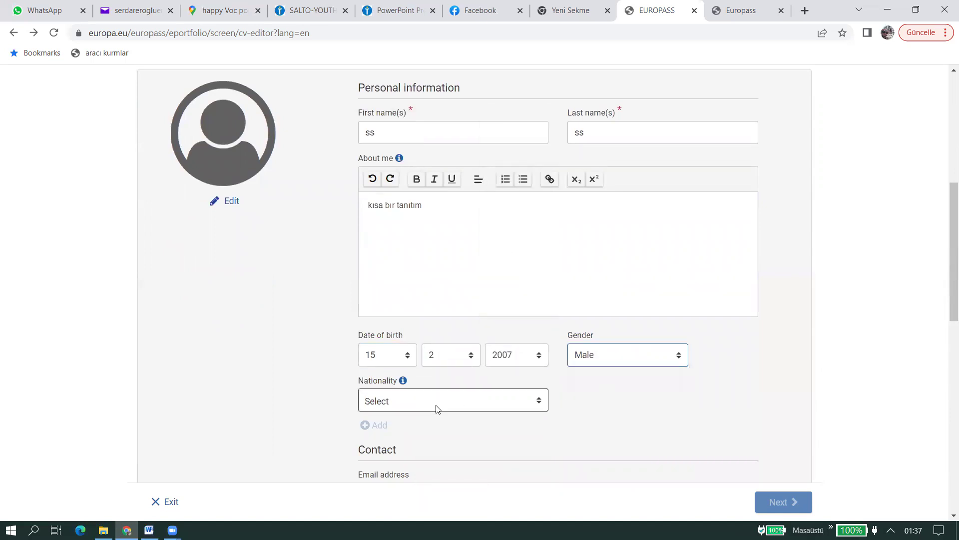
scroll(420, 405, down, 2)
- Set nationality to Belgian and autofill the e-mail and phone from saved details
click(413, 278)
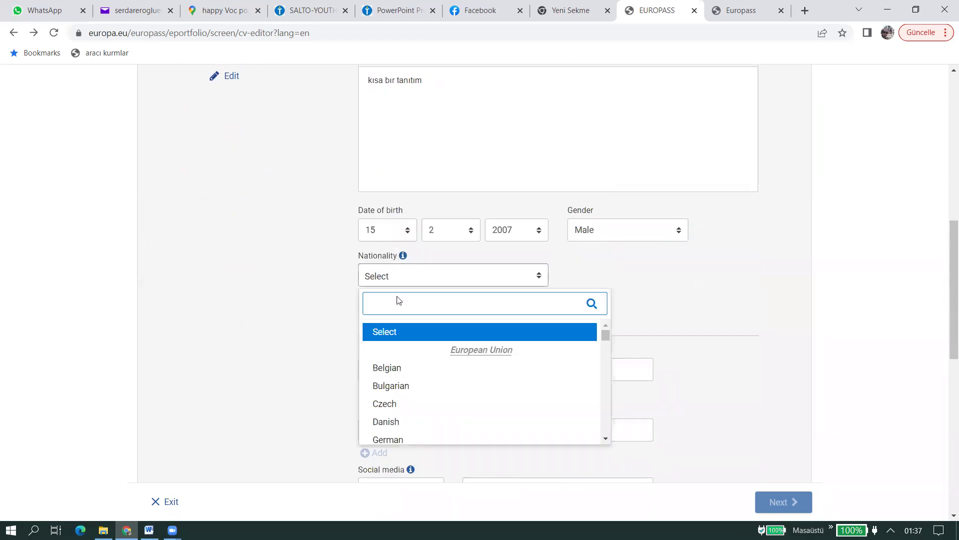
click(434, 364)
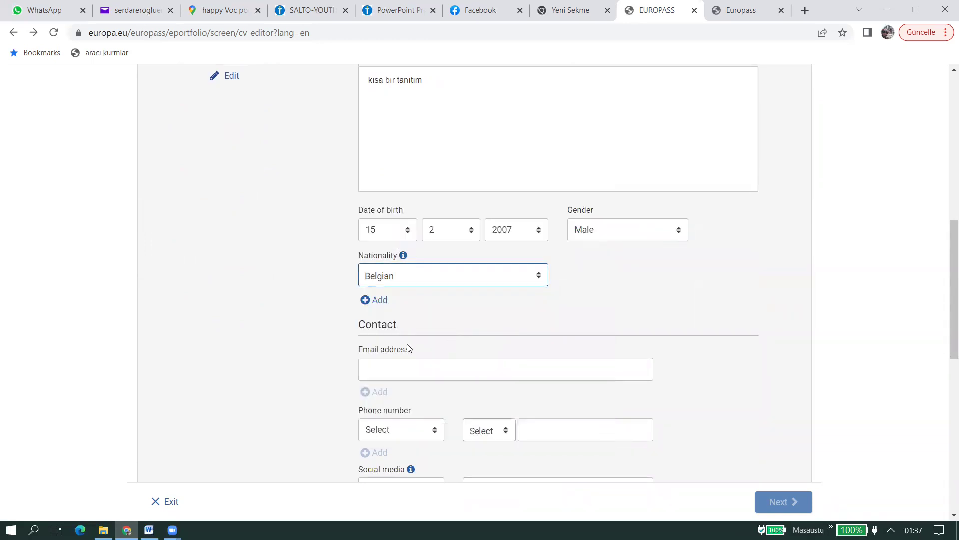
click(411, 369)
click(413, 400)
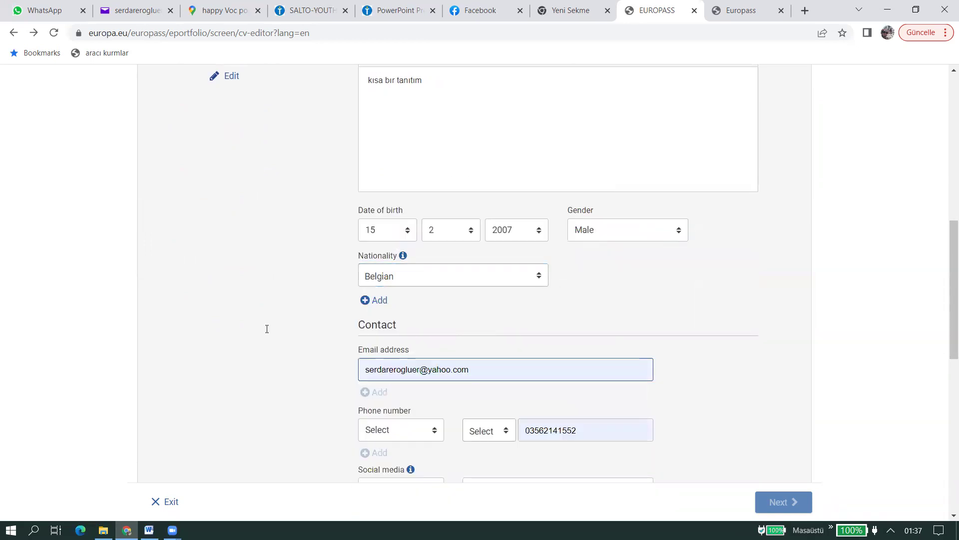
scroll(350, 235, down, 3)
- Mark the phone as a Work number with country code Bulgaria +359
click(399, 243)
click(390, 284)
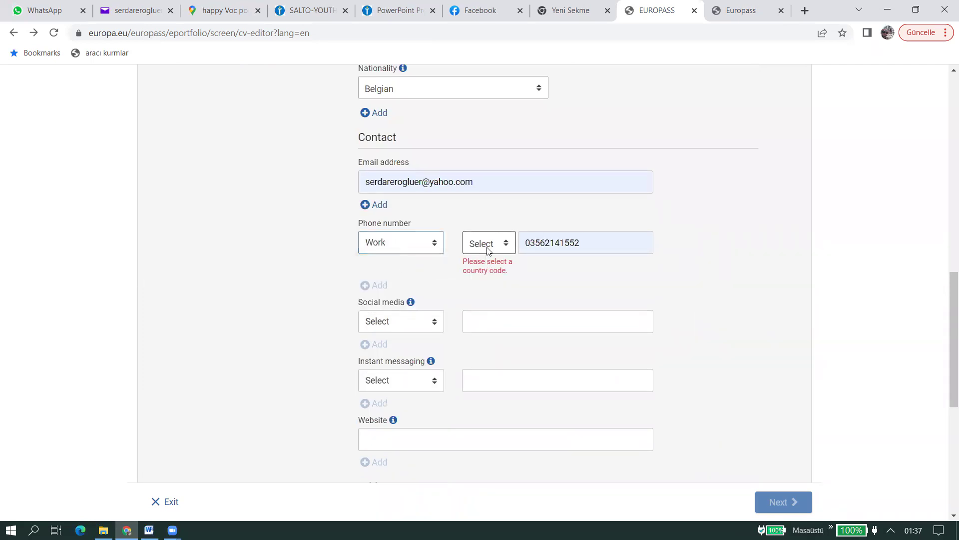
click(502, 246)
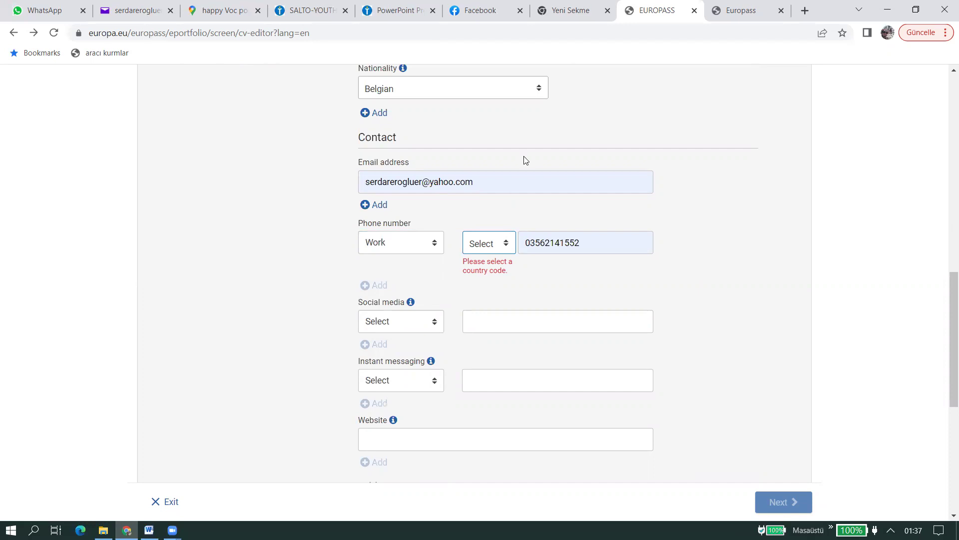
mouse_move(173, 529)
scroll(465, 260, down, 1)
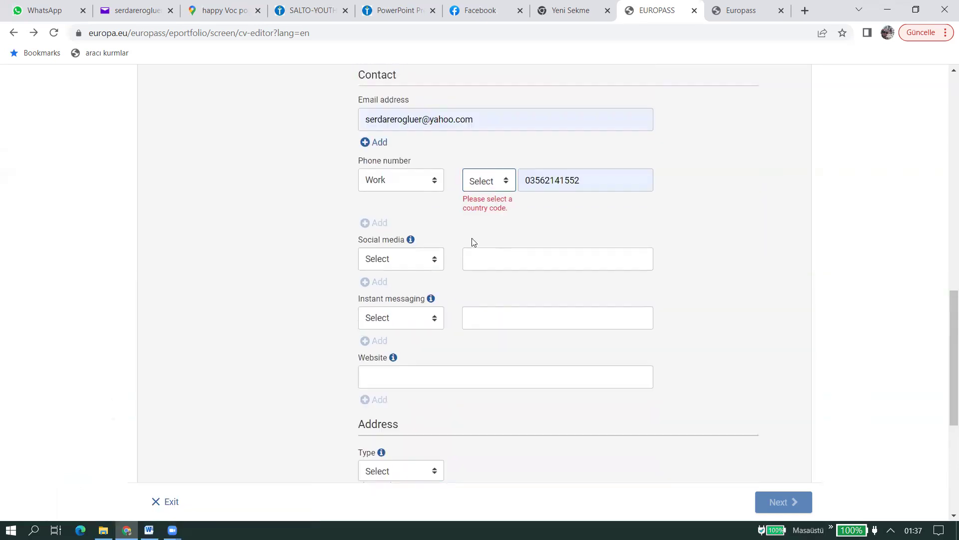
click(498, 173)
key(Escape)
click(491, 185)
key(Escape)
click(478, 175)
click(494, 291)
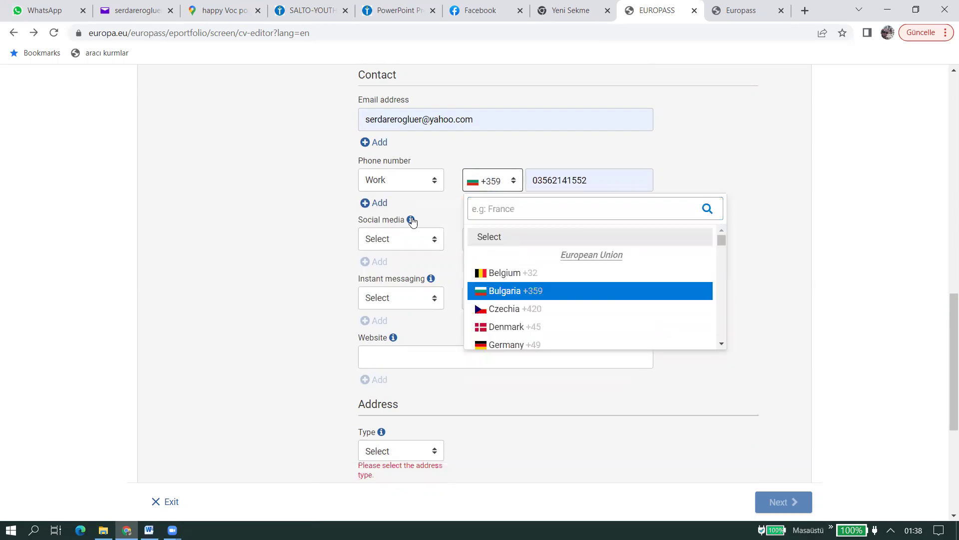
click(335, 233)
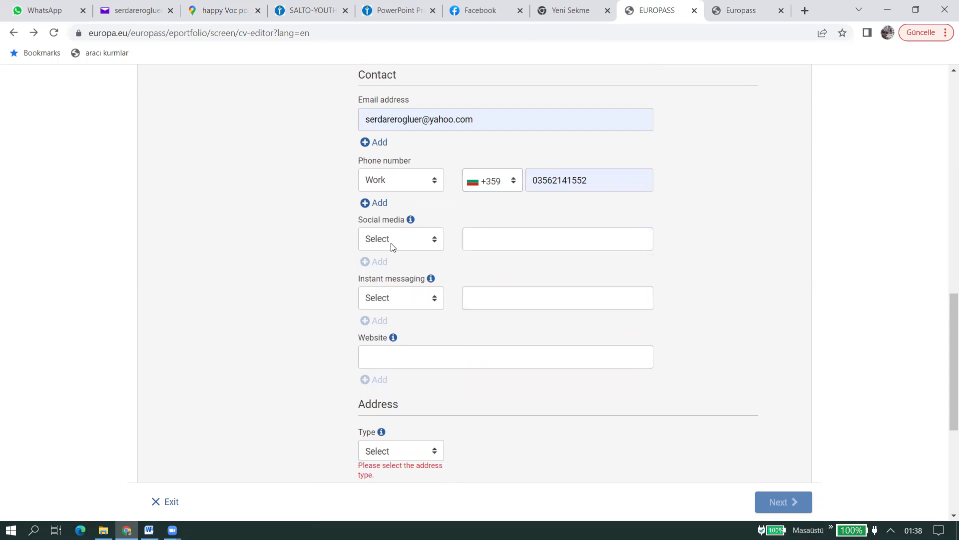
- Set the address type to Home and country to Bulgaria, then save the personal information
scroll(426, 338, down, 3)
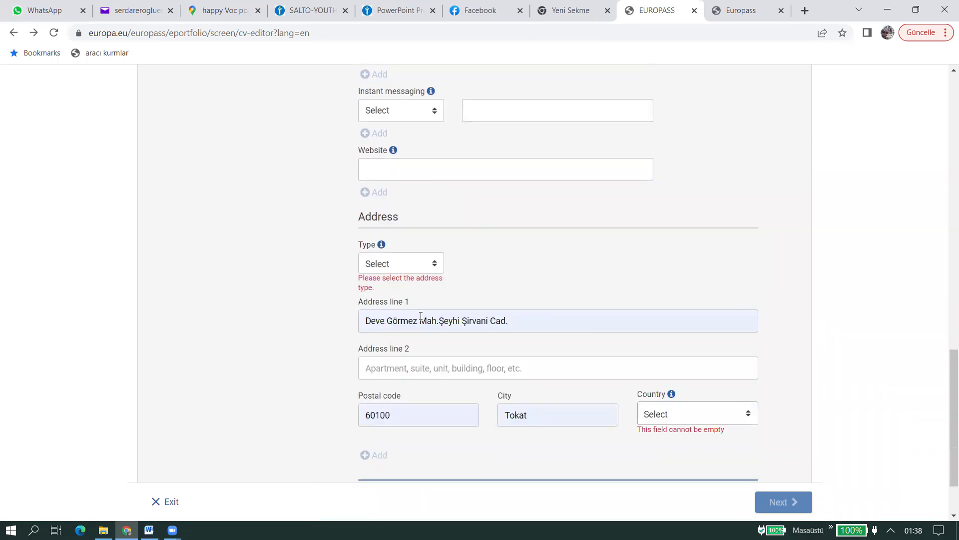
click(402, 265)
click(400, 291)
scroll(281, 280, down, 2)
click(450, 287)
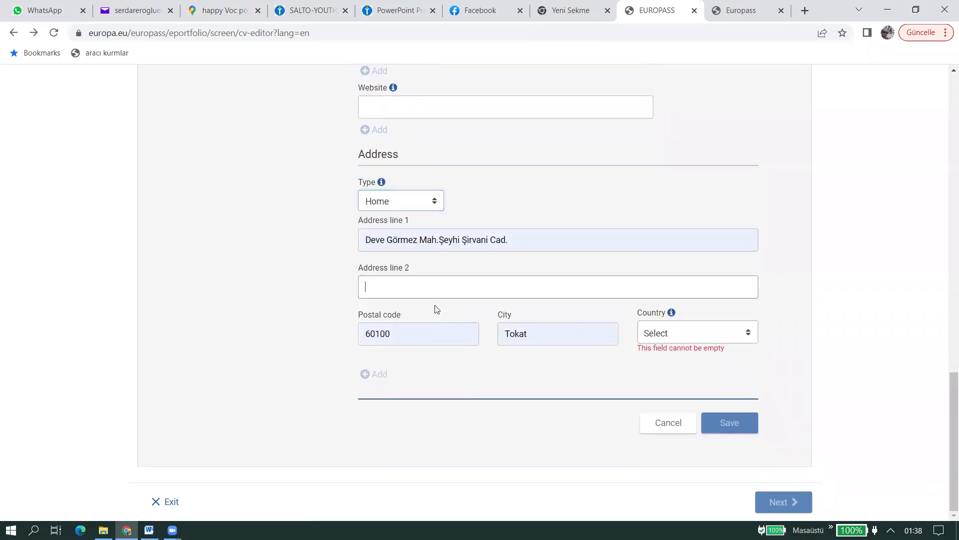
click(274, 309)
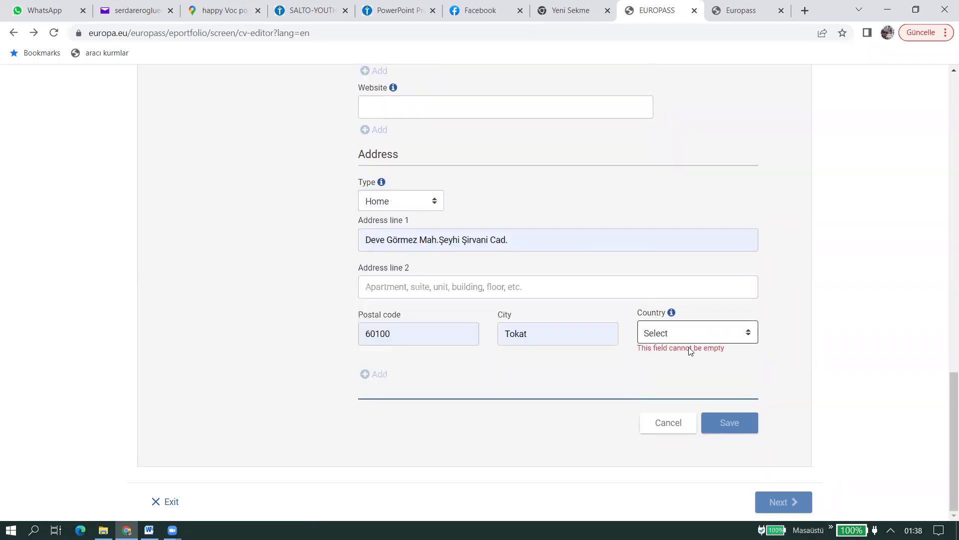
click(689, 339)
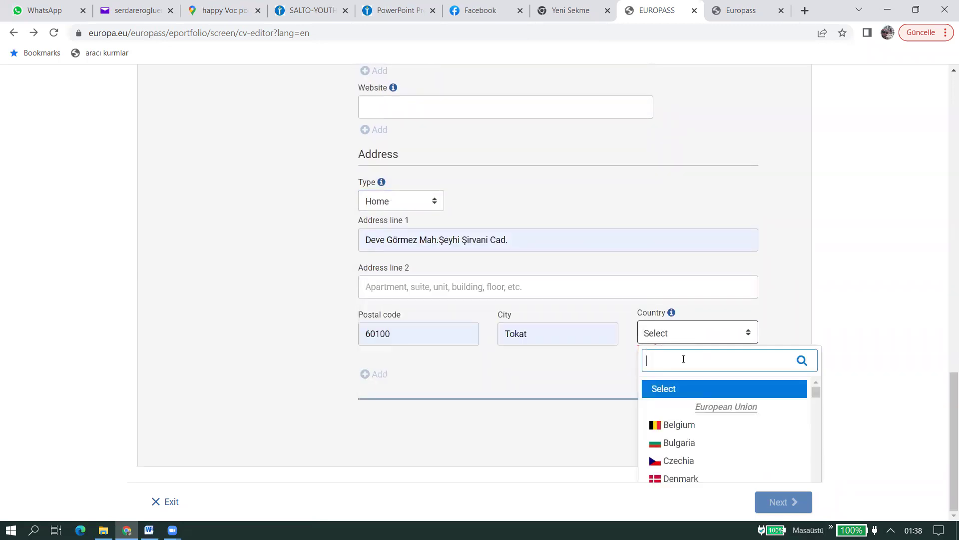
key(Return)
click(747, 424)
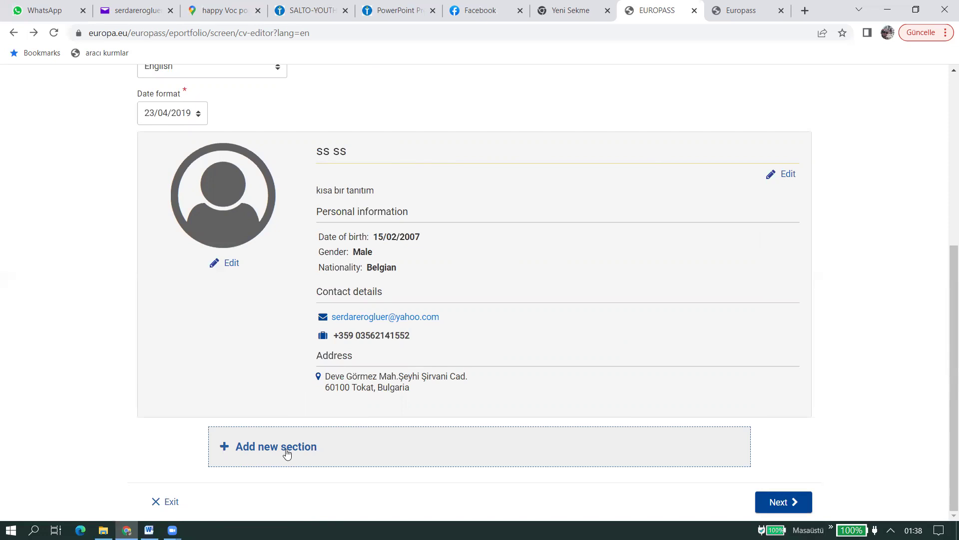
- Add a new CV section of type Education and training
click(286, 453)
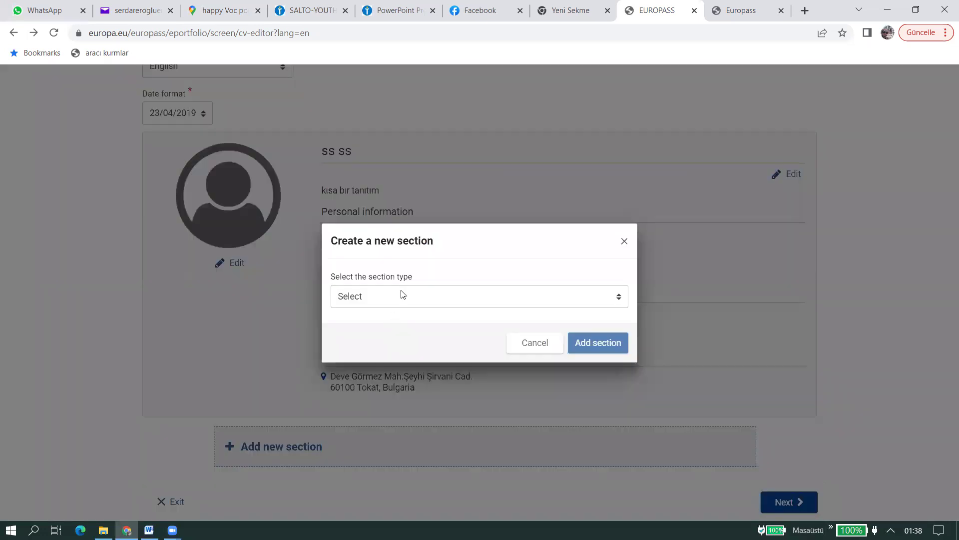
click(402, 294)
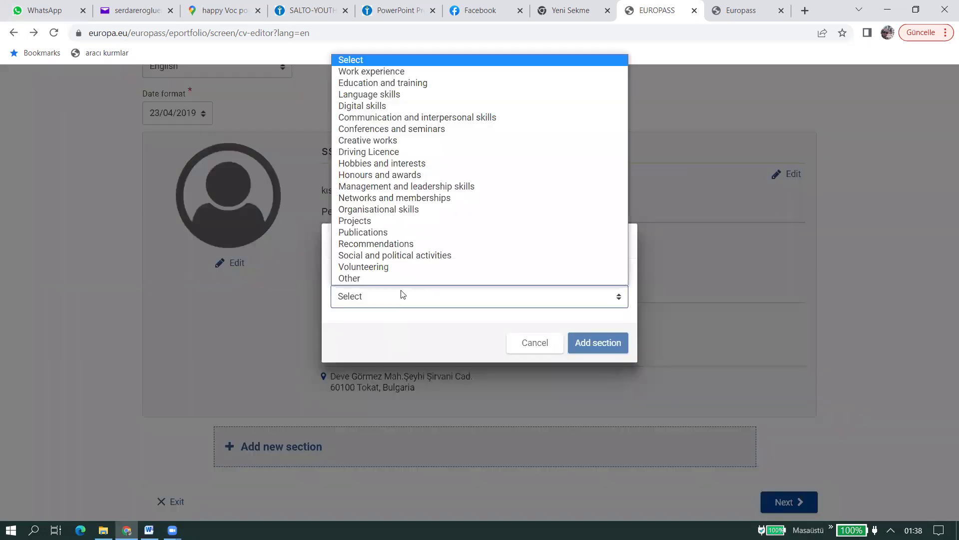
click(411, 83)
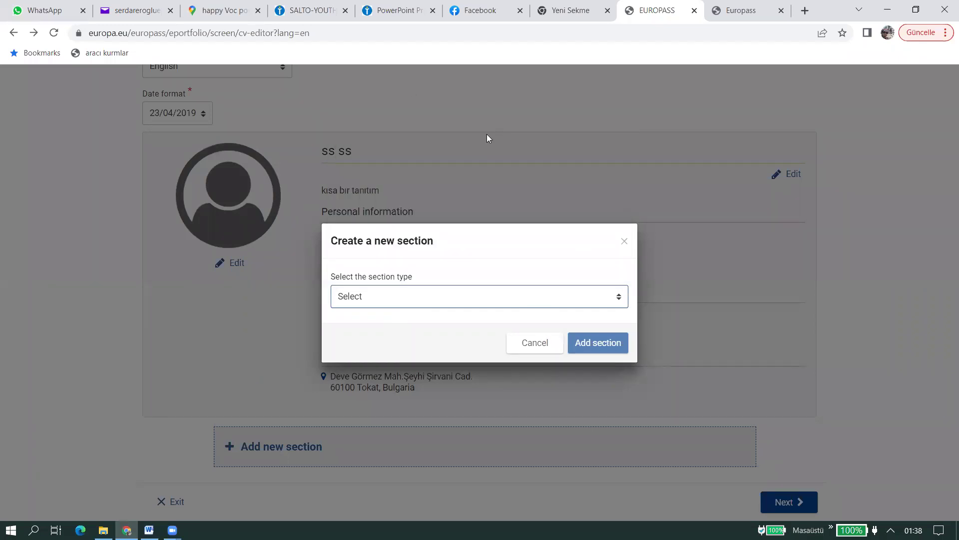
key(space)
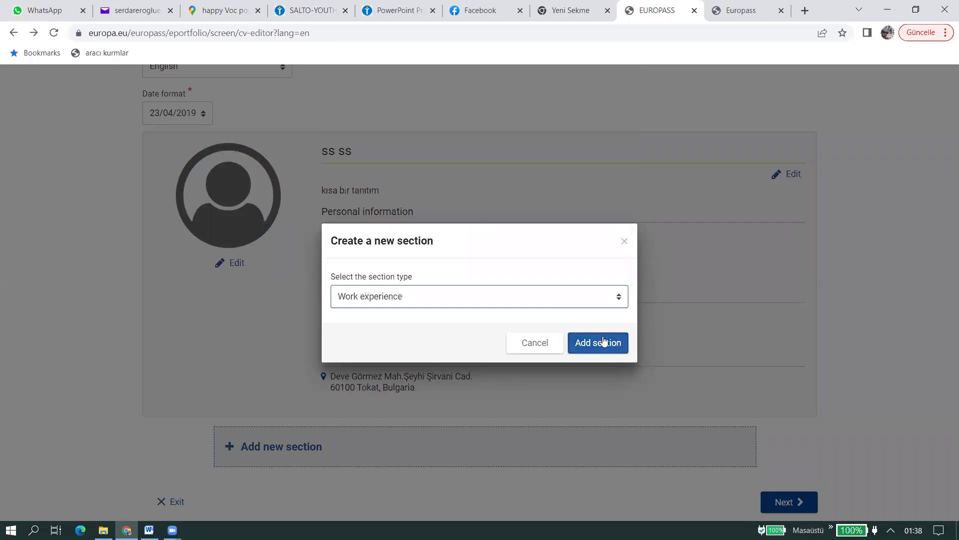
click(470, 299)
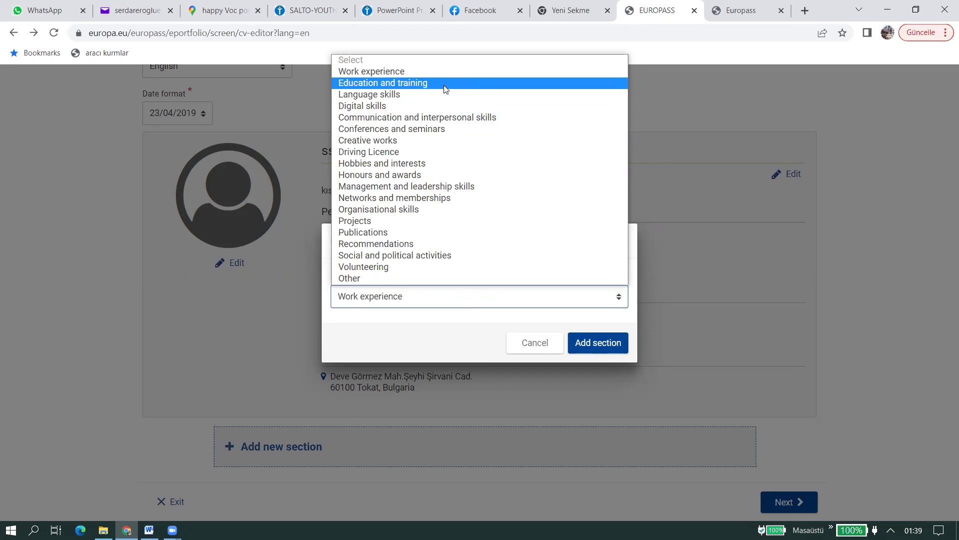
click(445, 85)
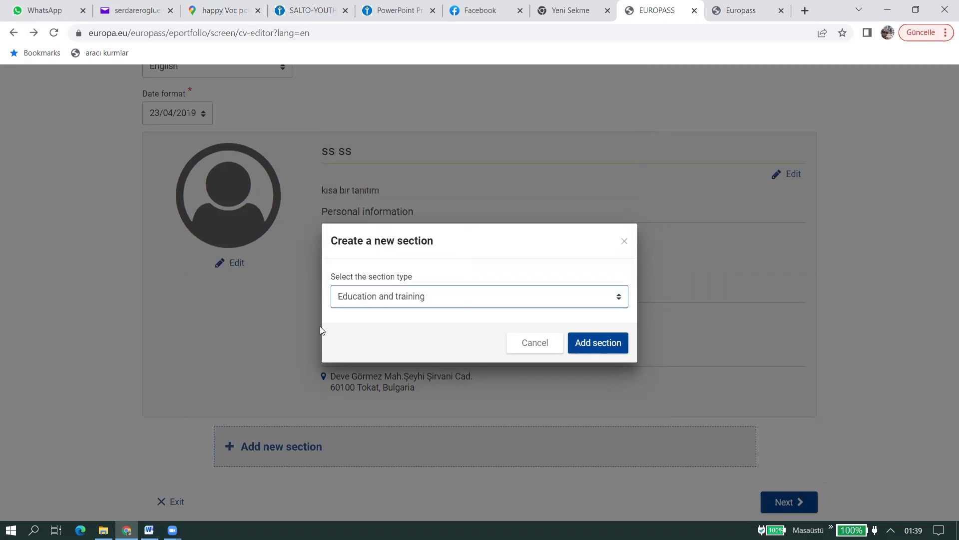
click(595, 351)
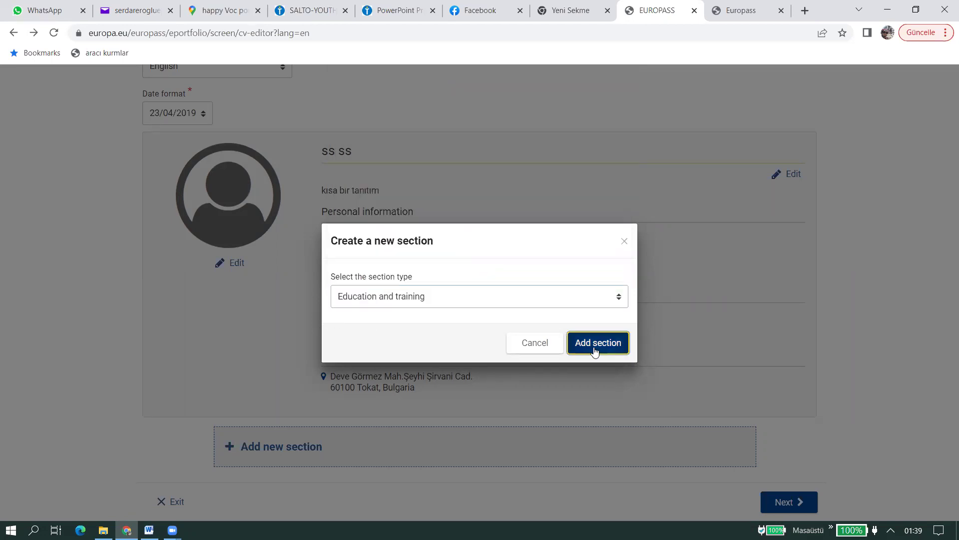
- Enter 'okulda aldığınız eğitim hangi alanlar' as the qualification title
scroll(849, 368, down, 5)
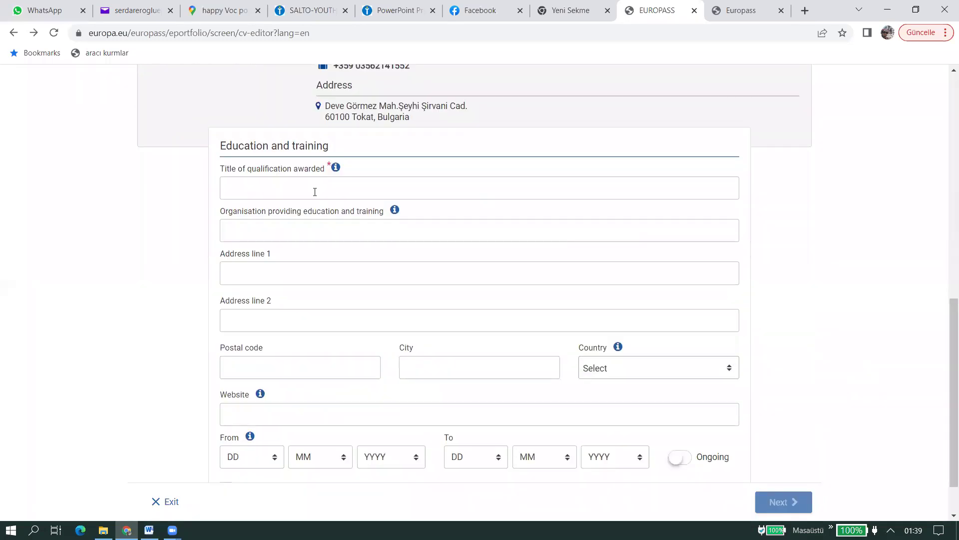
drag(252, 170, 315, 172)
click(324, 180)
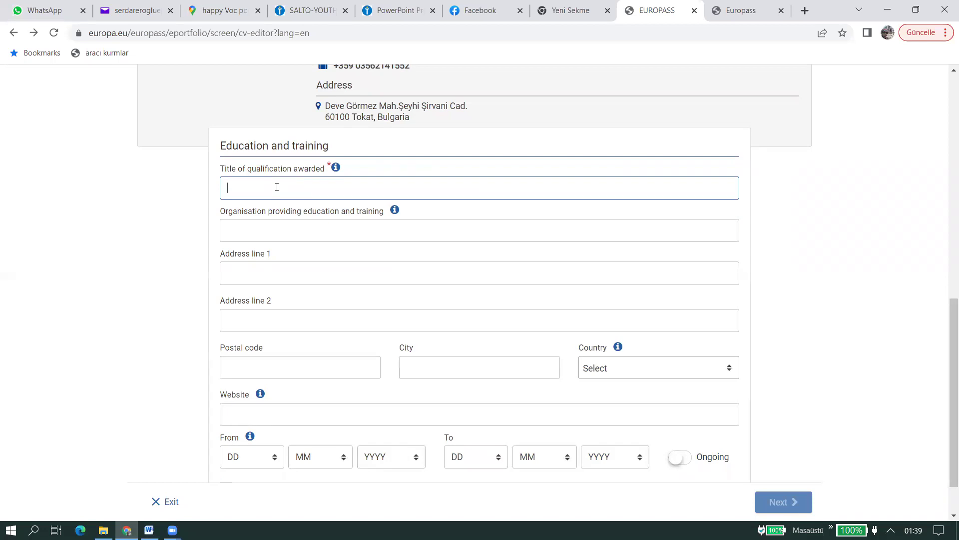
text(okulda aldığınız eğitim hangi alanlar)
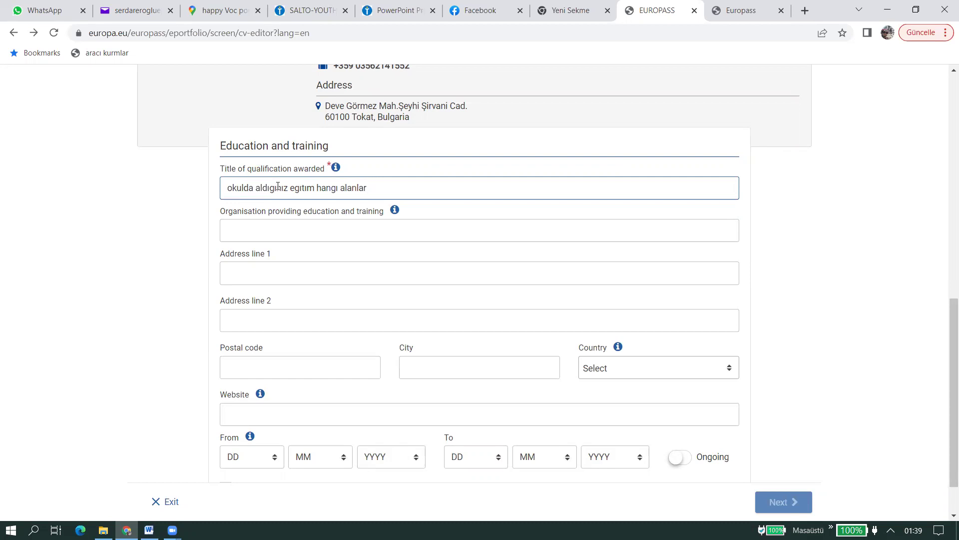
text(ddkdkd)
key(BackSpace)
key(BackSpace)
key(BackSpace)
key(BackSpace)
key(BackSpace)
key(BackSpace)
key(BackSpace)
- Autofill the organisation as CUMHURİYET MESLEKİ VE TEKNİK ANADOLU LİSESİ with its saved address
click(267, 232)
mouse_move(261, 259)
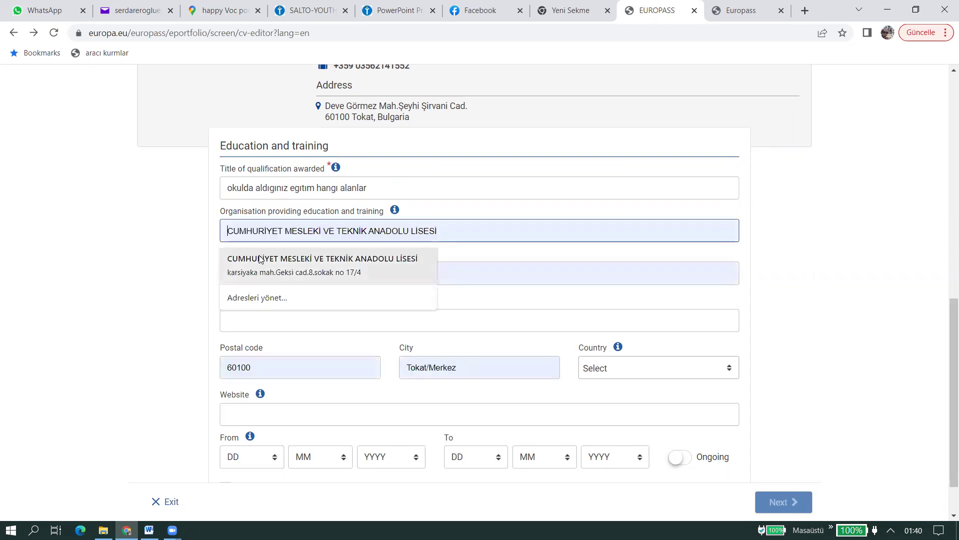
key(Return)
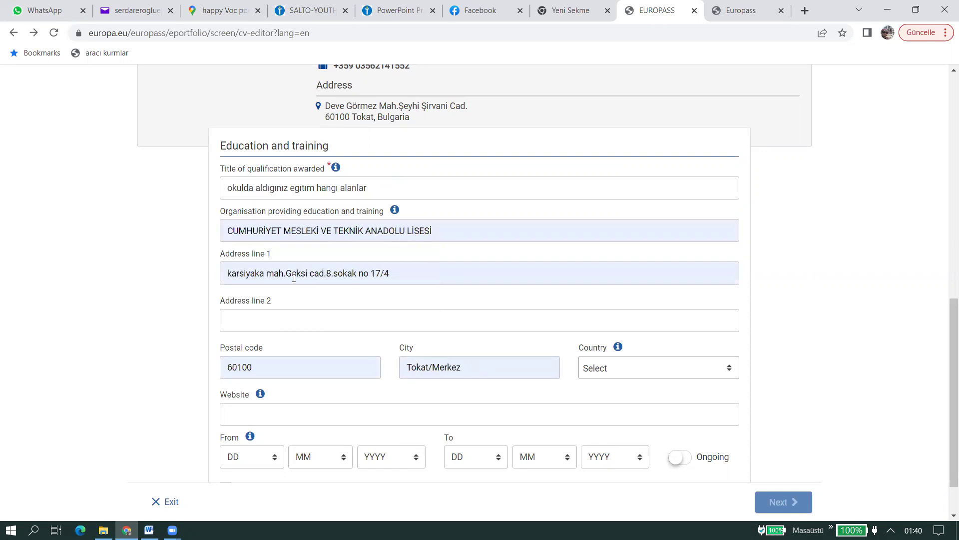
- Switch on Ongoing for the education entry, choose Bulgaria as its country, and save
scroll(290, 295, down, 1)
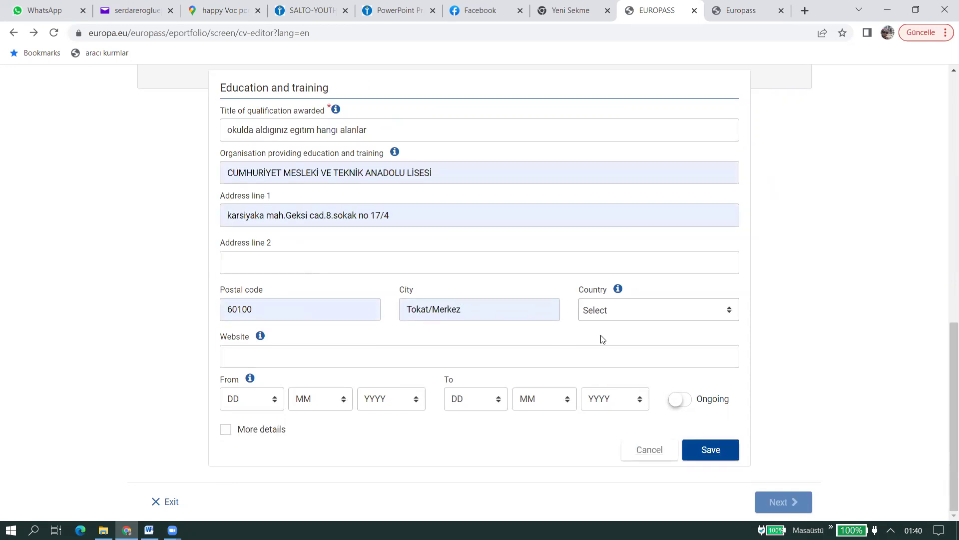
click(257, 357)
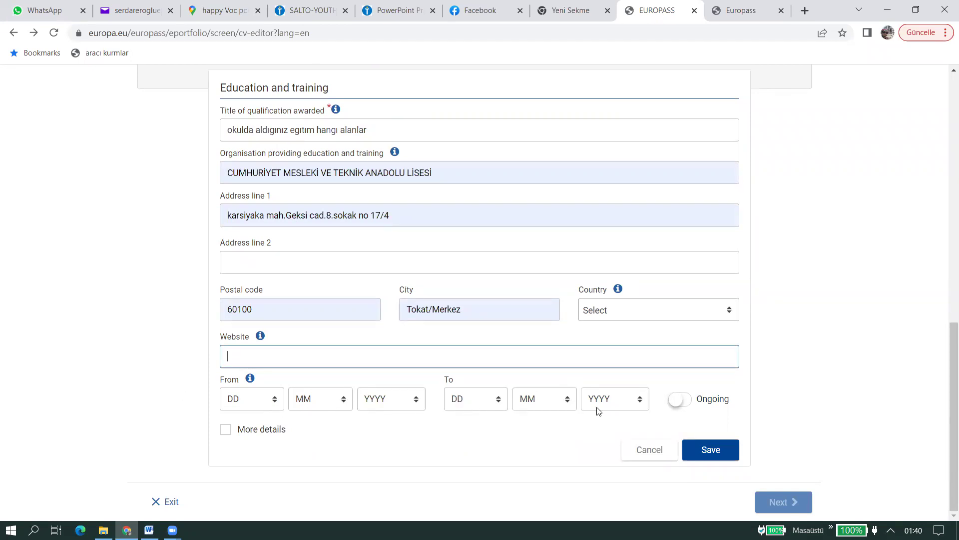
click(687, 401)
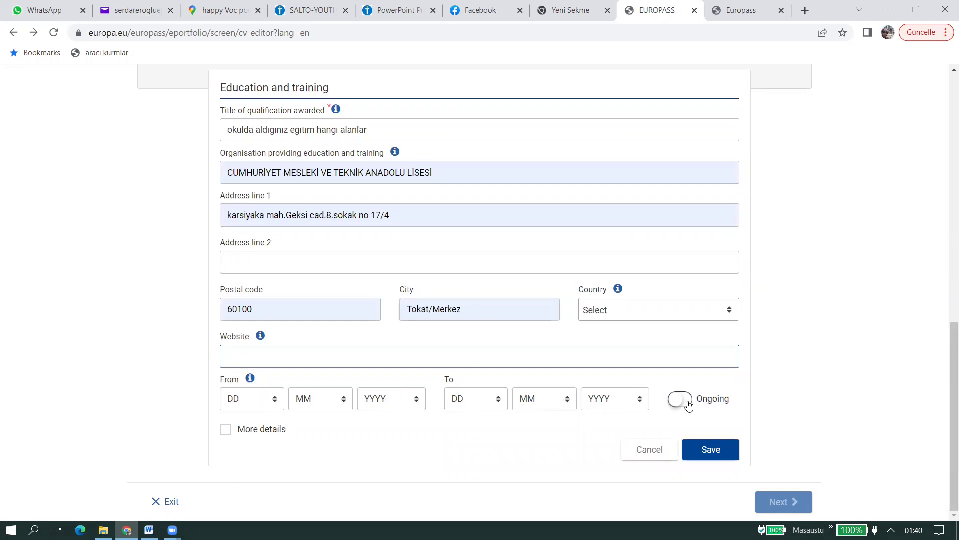
click(661, 310)
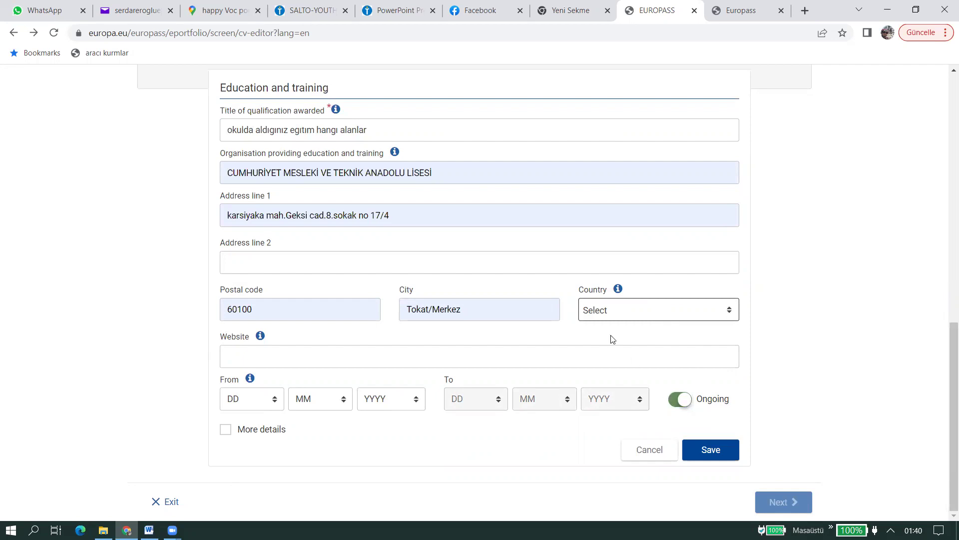
click(611, 319)
click(631, 421)
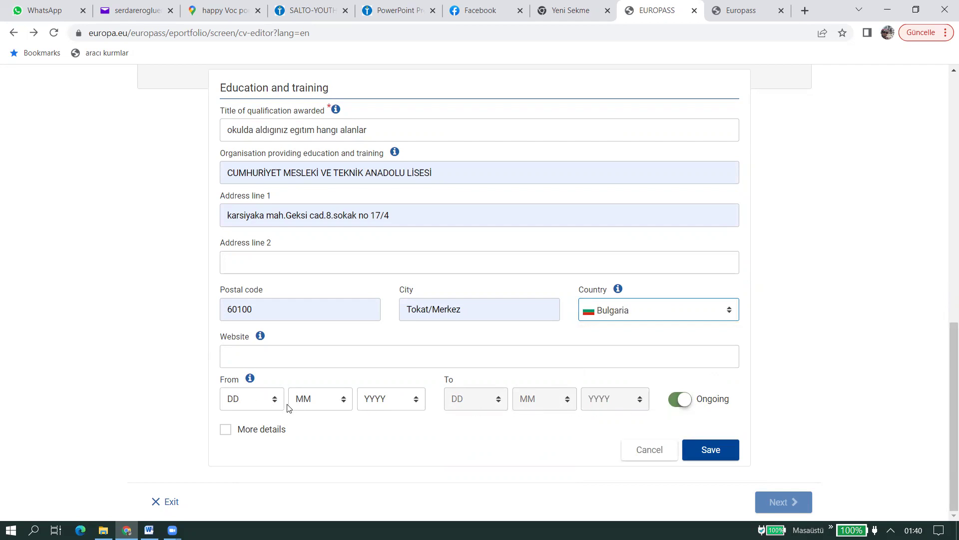
click(718, 457)
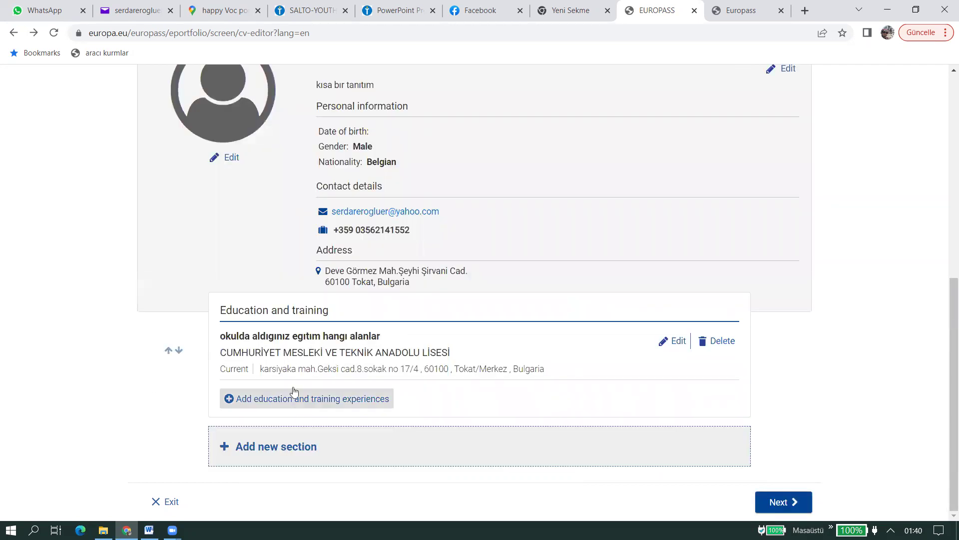
- Add a new CV section of type Language skills
click(296, 448)
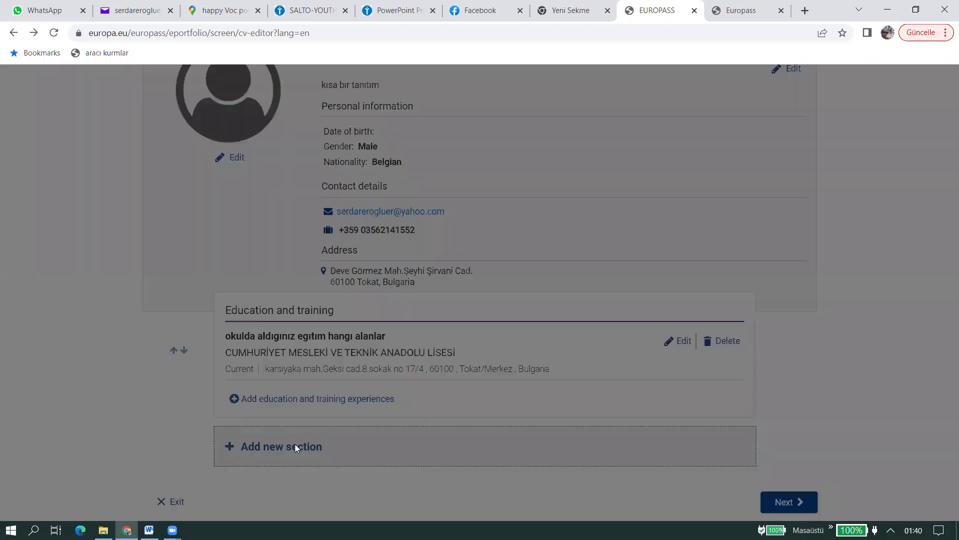
click(452, 295)
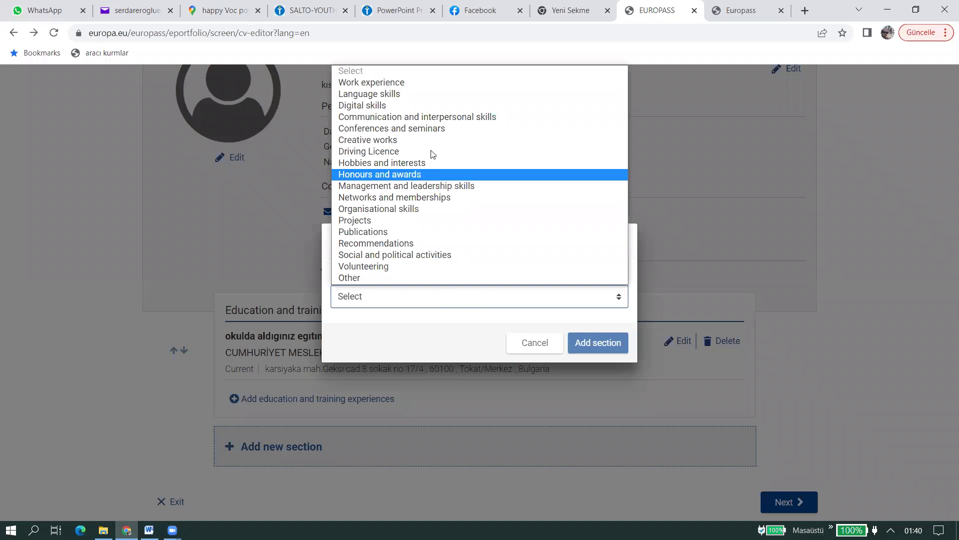
click(425, 95)
click(597, 343)
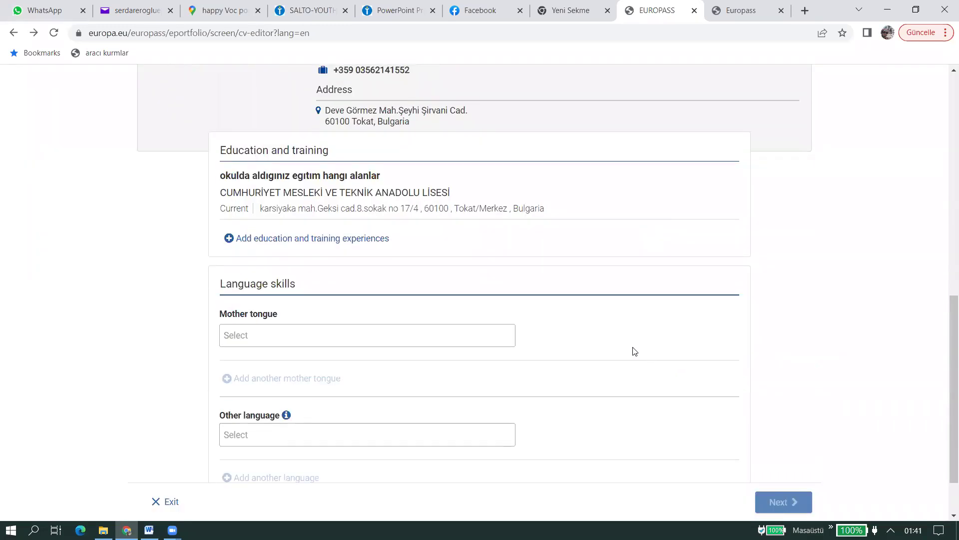
- Set the mother tongue to Turkish ('tur') and add English ('en') as another language
click(421, 286)
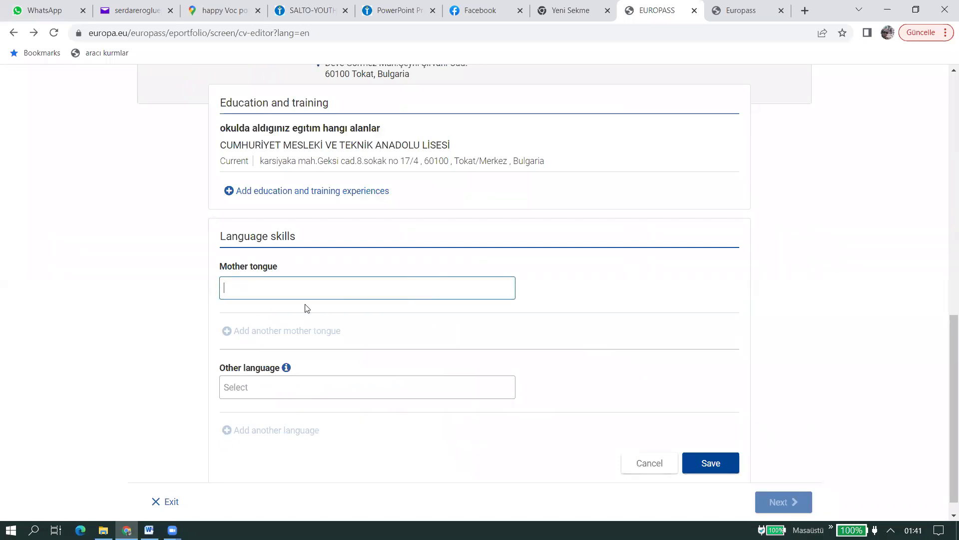
text(tur)
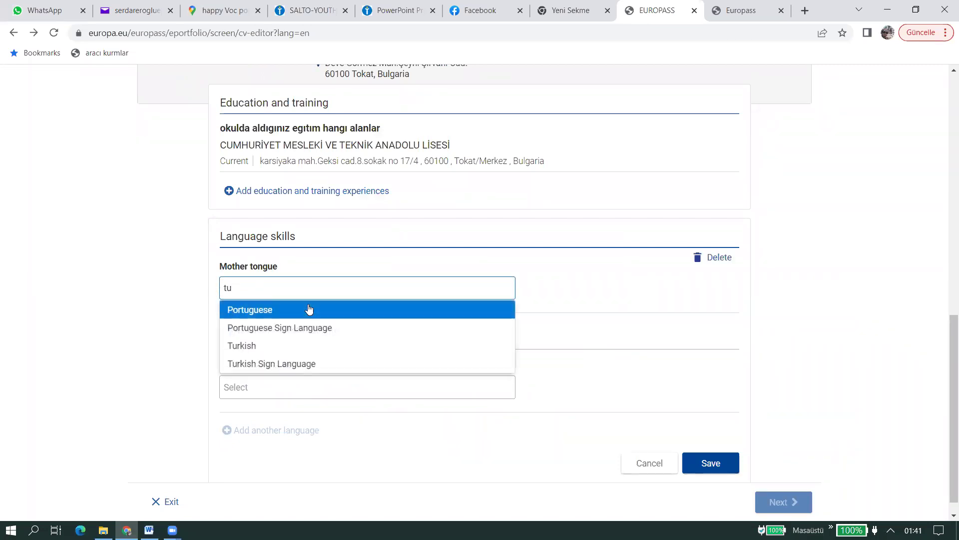
click(304, 310)
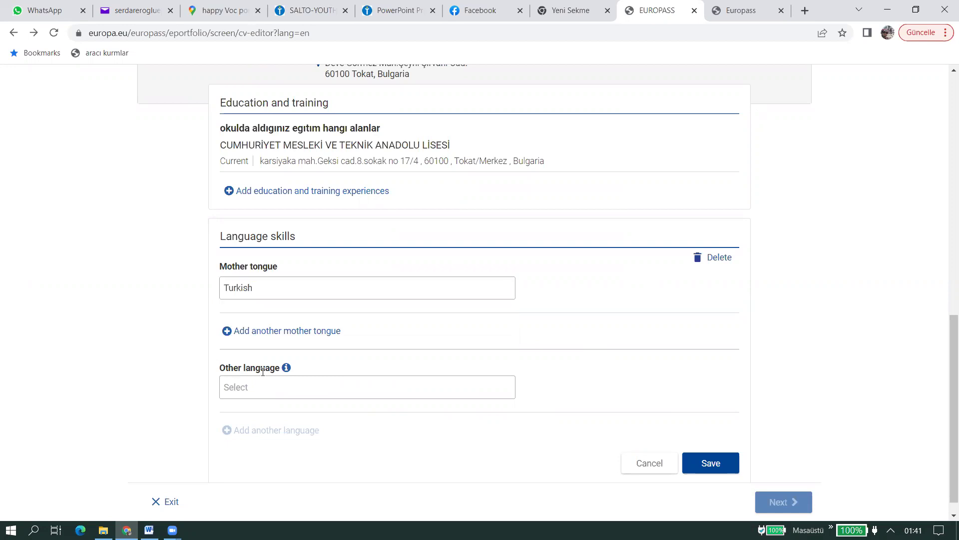
scroll(200, 350, down, 1)
click(264, 368)
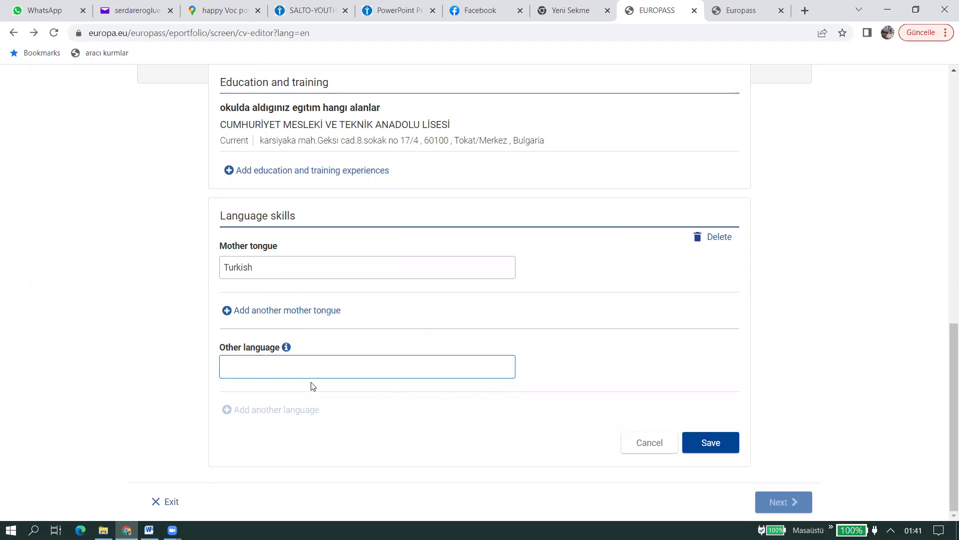
text(en)
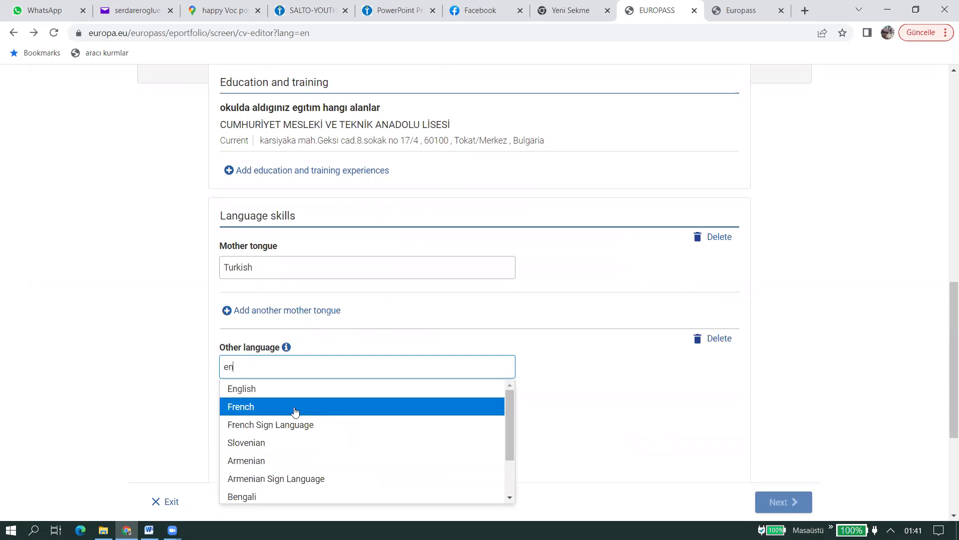
click(295, 392)
- Rate English listening, reading and spoken interaction at A1 - Basic User
scroll(148, 381, down, 3)
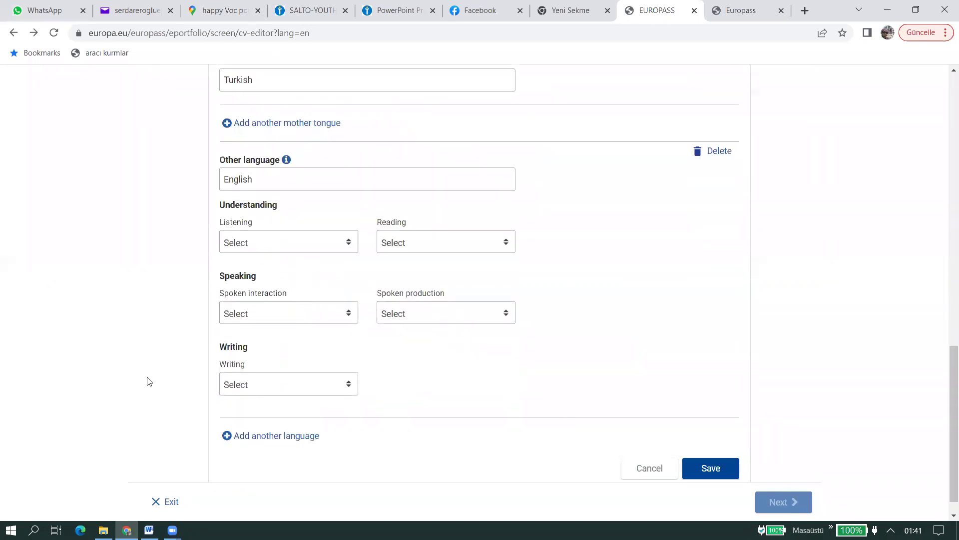
click(280, 186)
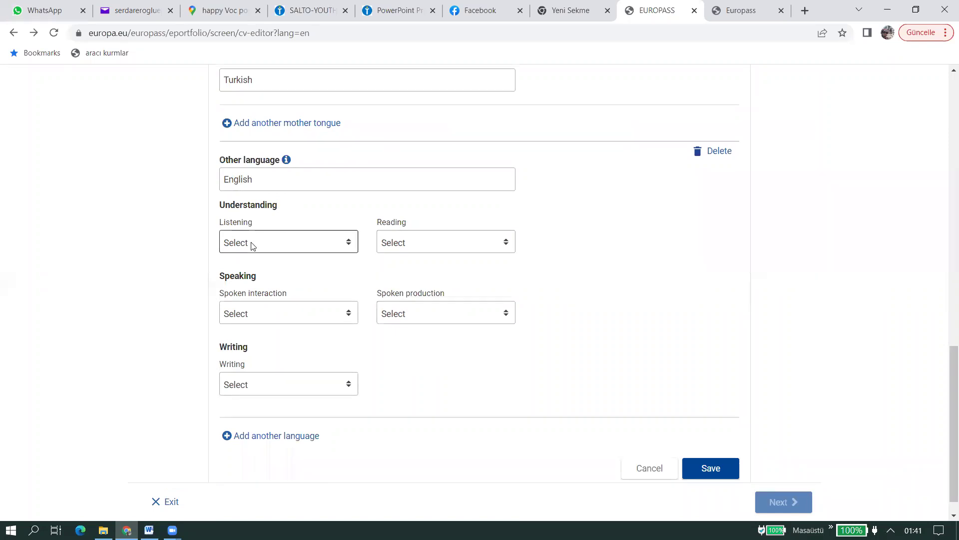
click(278, 248)
click(276, 280)
click(439, 247)
key(Return)
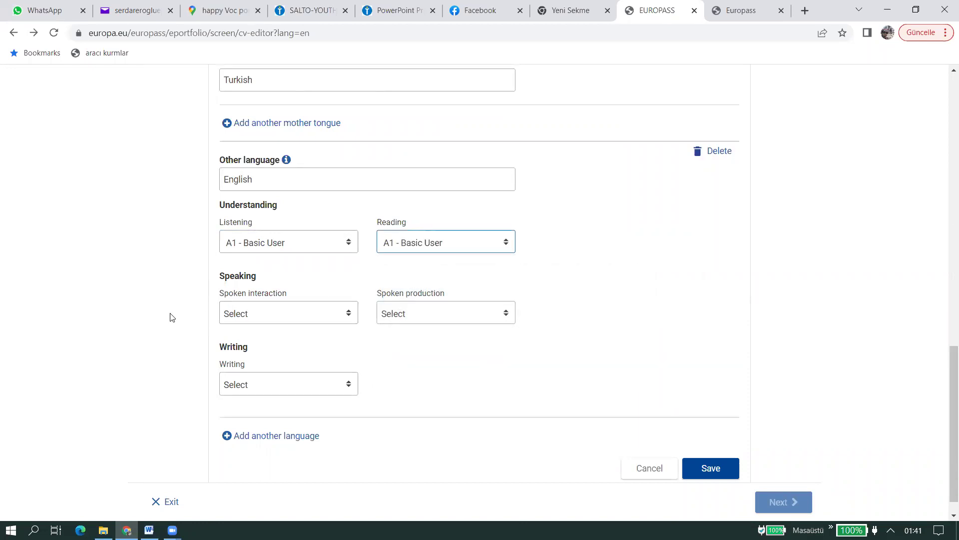
click(262, 306)
key(Down)
key(Return)
- Set spoken production and writing to A1 - Basic User and save the language skills
click(450, 313)
key(Down)
key(Return)
click(262, 379)
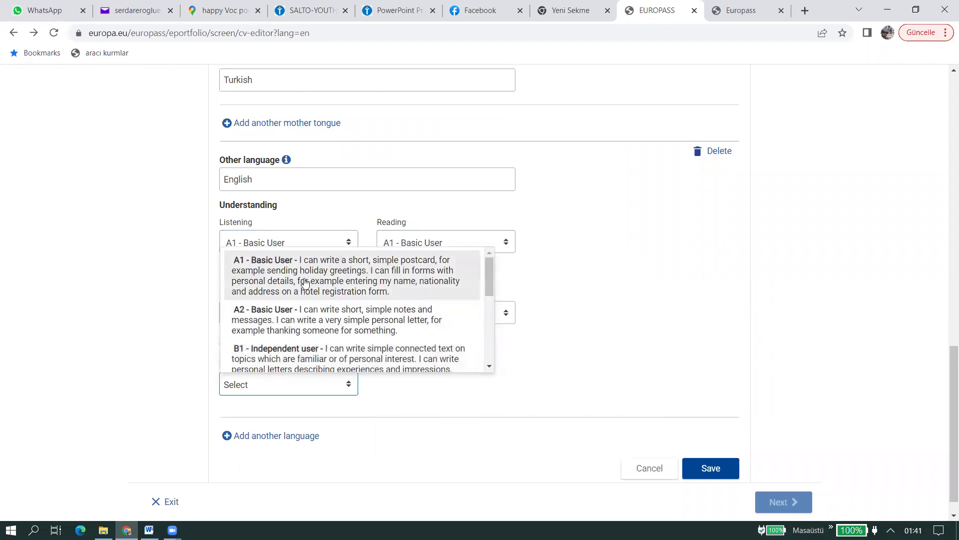
key(Down)
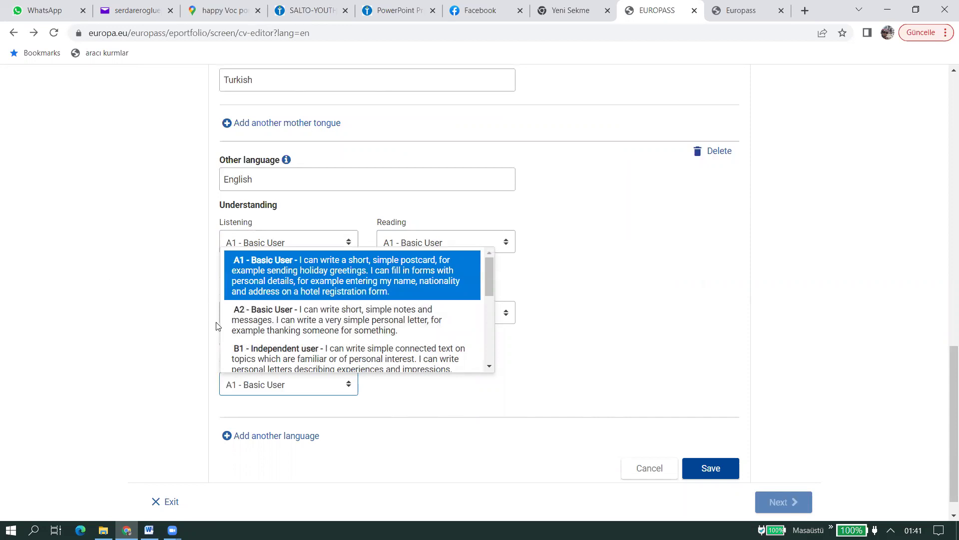
key(Return)
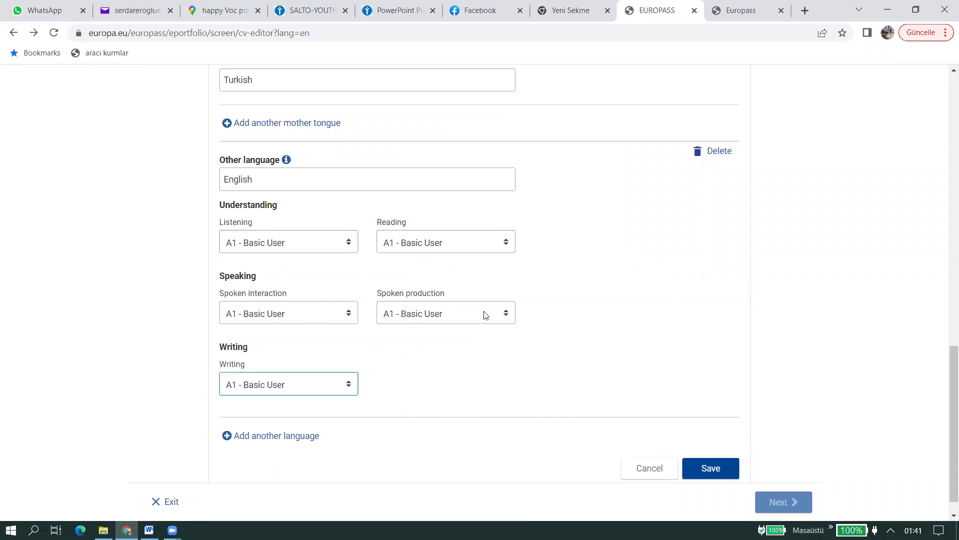
click(725, 469)
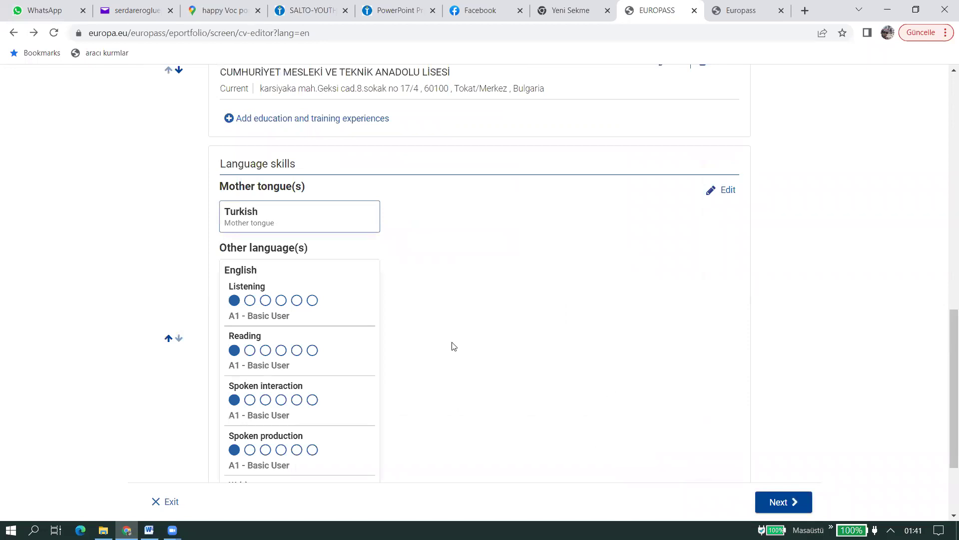
scroll(451, 345, down, 3)
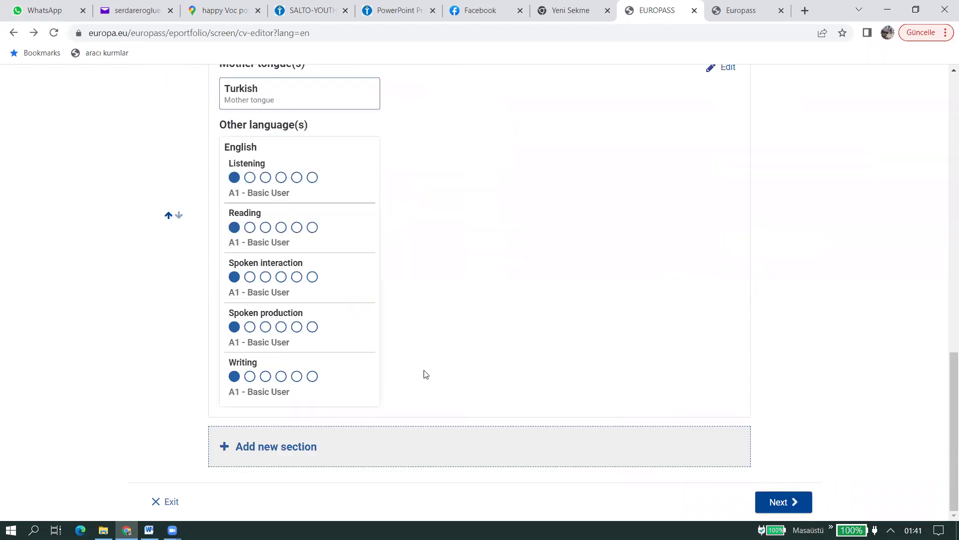
- Open the new section dialog and browse the section types without choosing one
click(283, 452)
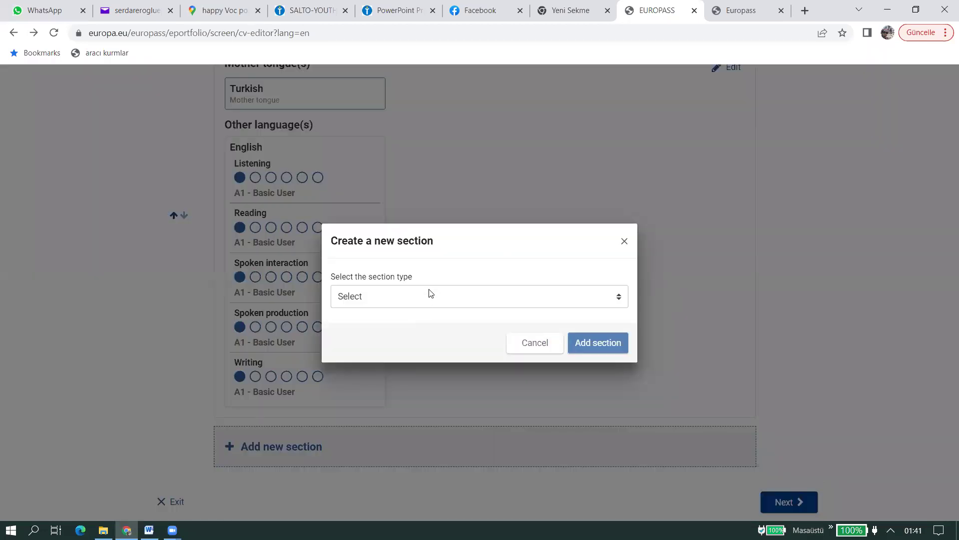
click(427, 297)
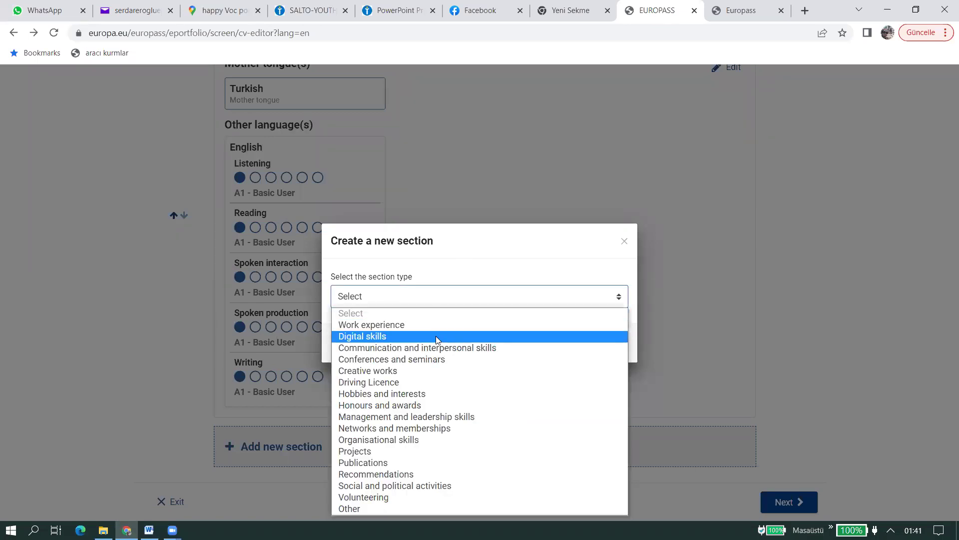
key(Up)
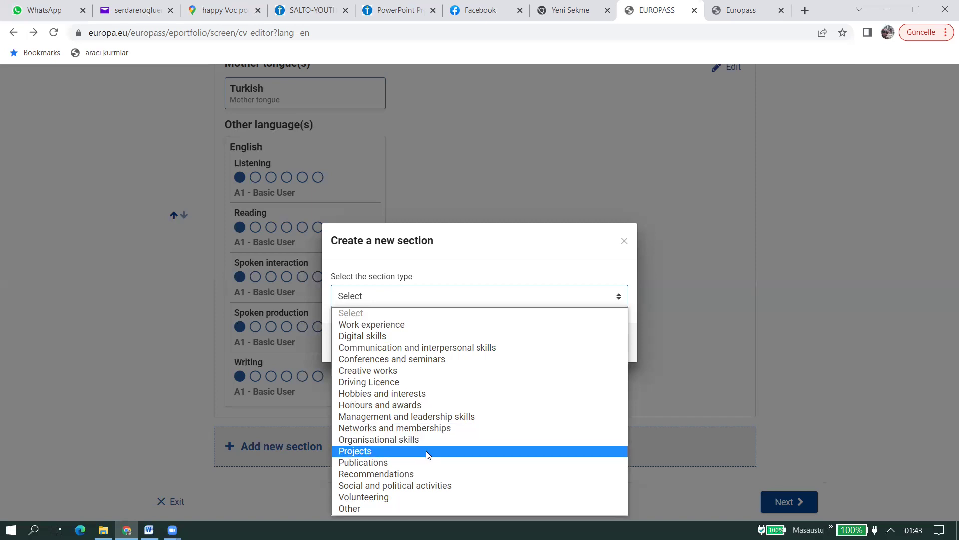
click(704, 401)
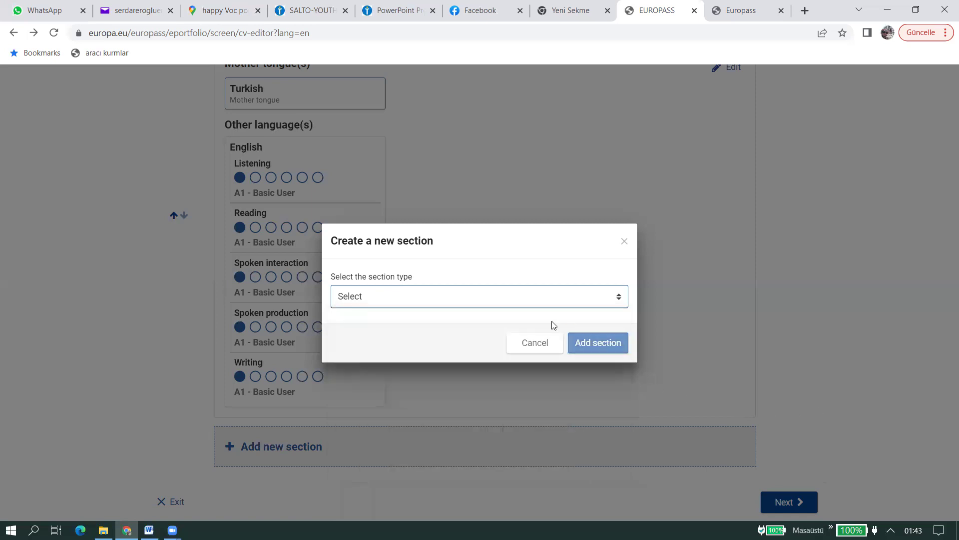
- Reopen the section-type list and dismiss the new-section dialog without adding a section
click(520, 302)
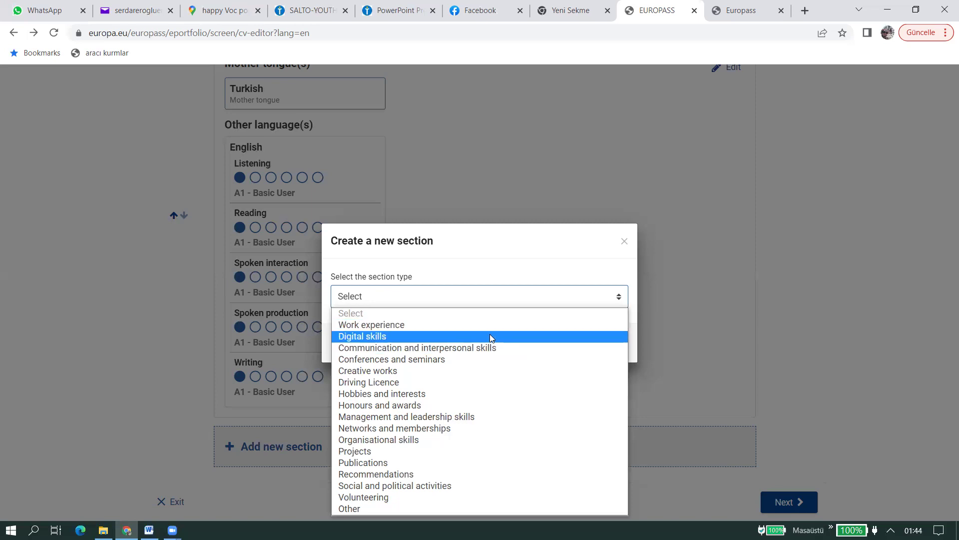
click(680, 313)
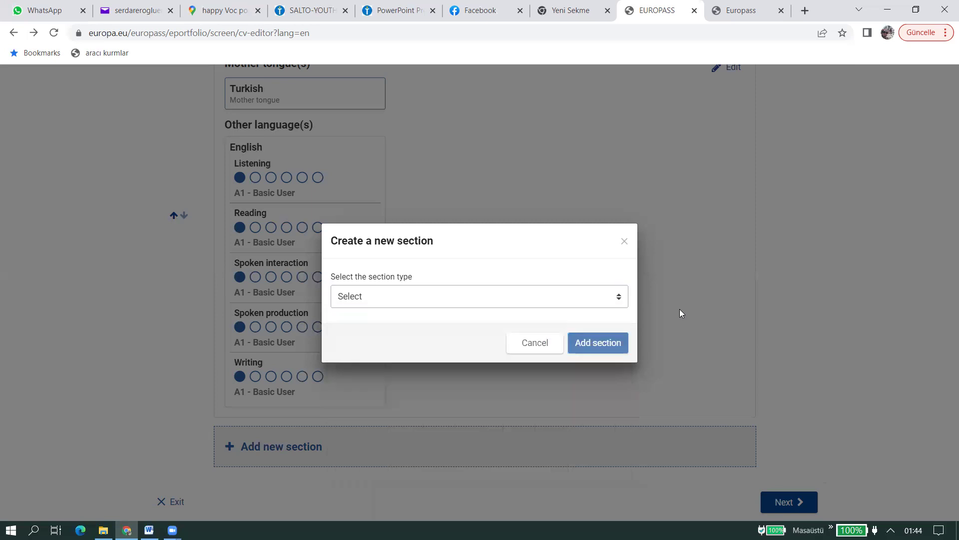
click(625, 242)
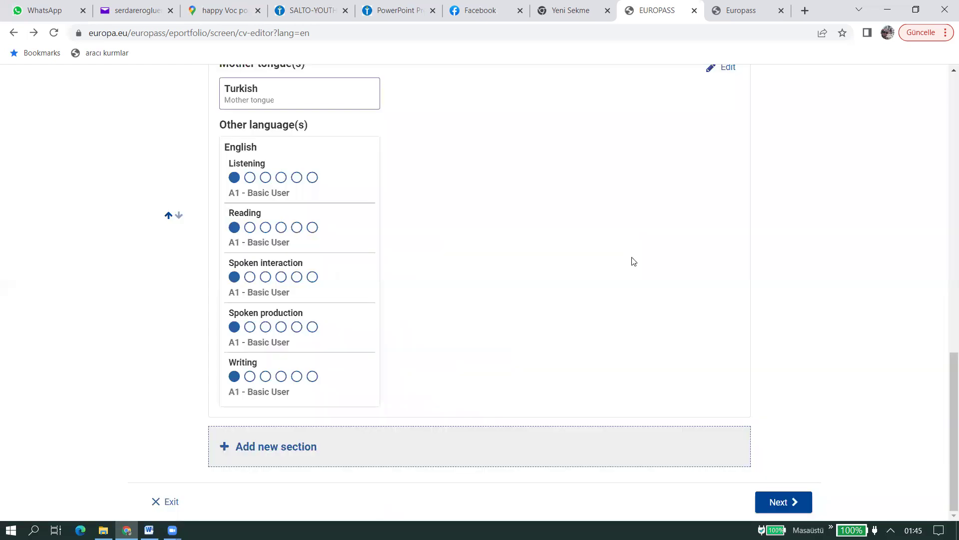
- Review the Education and training and Language skills headings, then continue to template selection
scroll(417, 332, up, 1)
scroll(320, 320, down, 1)
scroll(280, 210, up, 7)
scroll(449, 260, down, 7)
scroll(272, 252, up, 5)
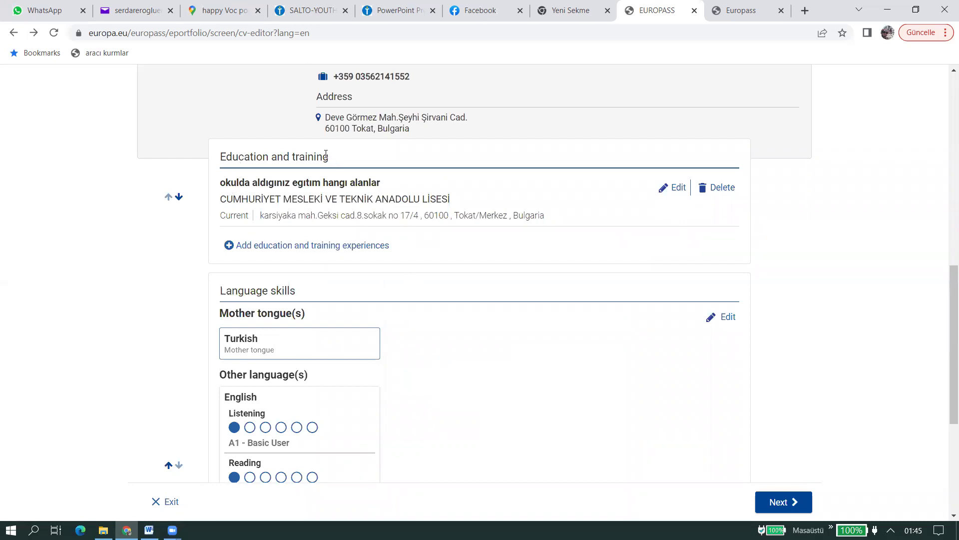
drag(334, 158, 220, 161)
drag(216, 291, 333, 303)
scroll(460, 321, down, 5)
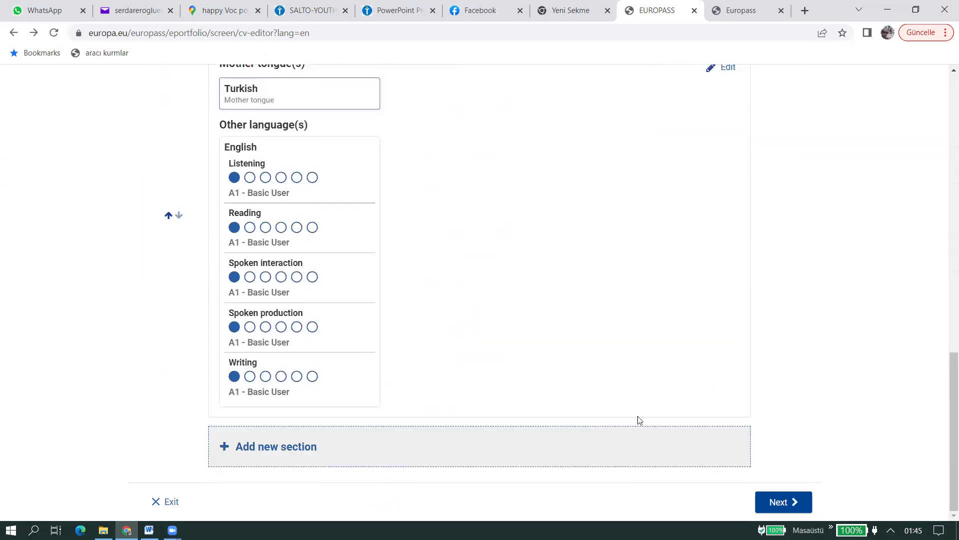
click(758, 499)
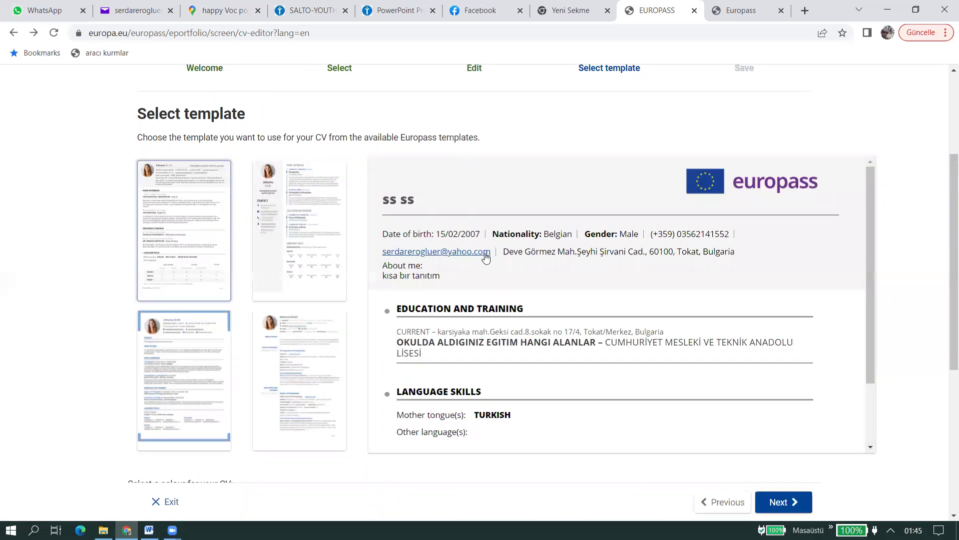
- Scroll through the template thumbnails, CV preview pane, and colour and text-size options
scroll(482, 257, down, 2)
scroll(321, 326, down, 3)
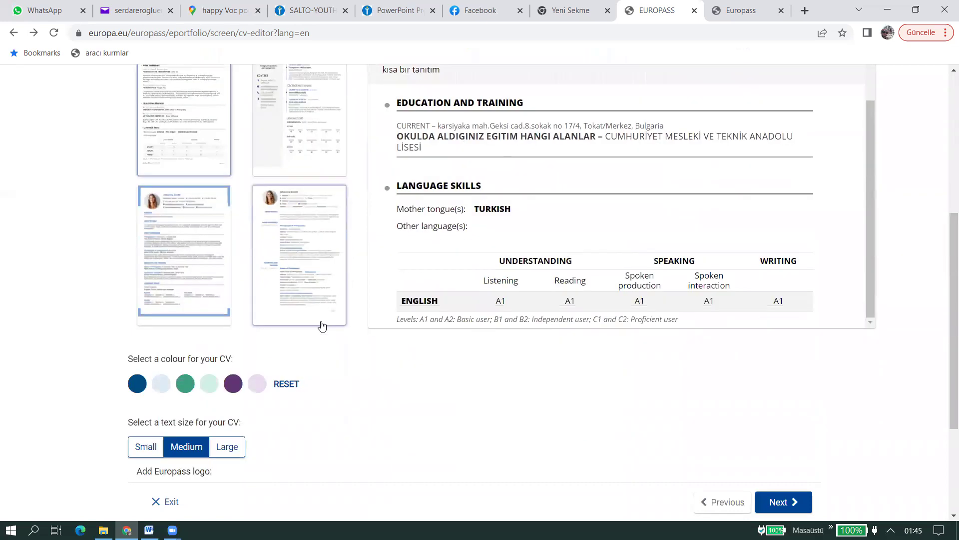
scroll(322, 342, down, 3)
scroll(322, 343, down, 1)
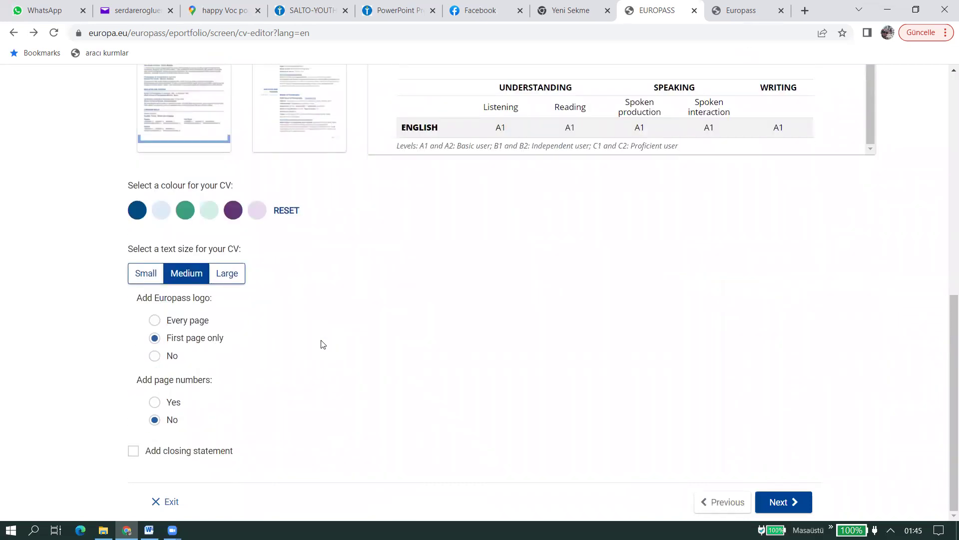
scroll(322, 344, up, 6)
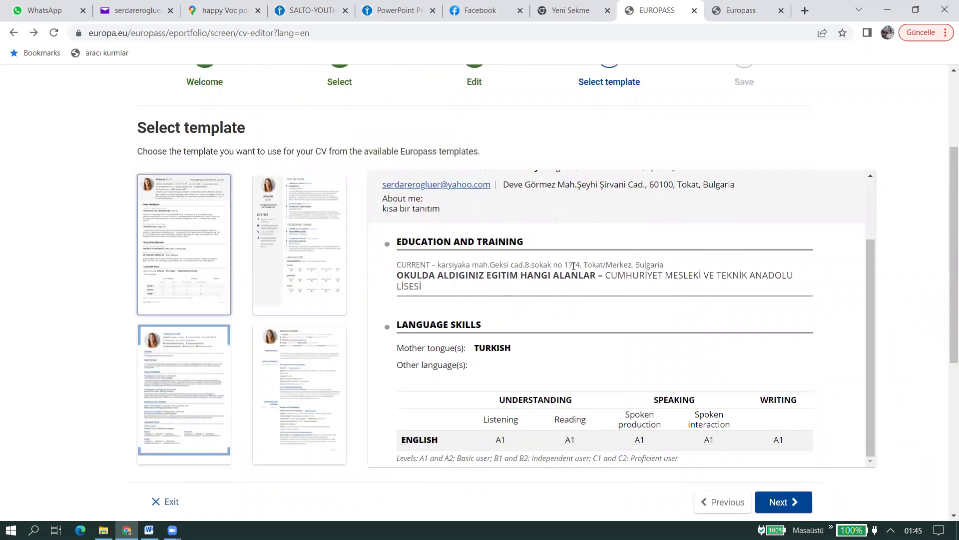
scroll(573, 266, up, 3)
scroll(193, 268, up, 3)
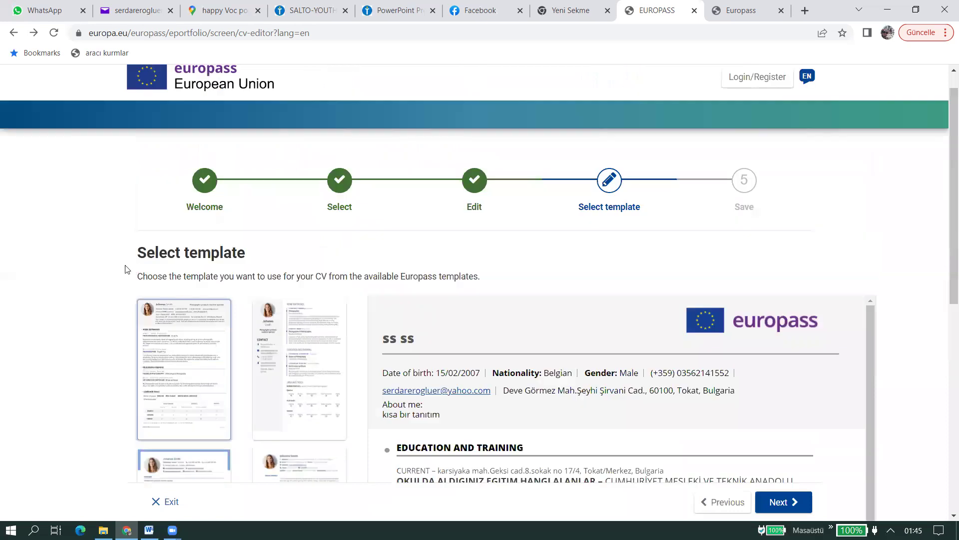
scroll(125, 268, down, 2)
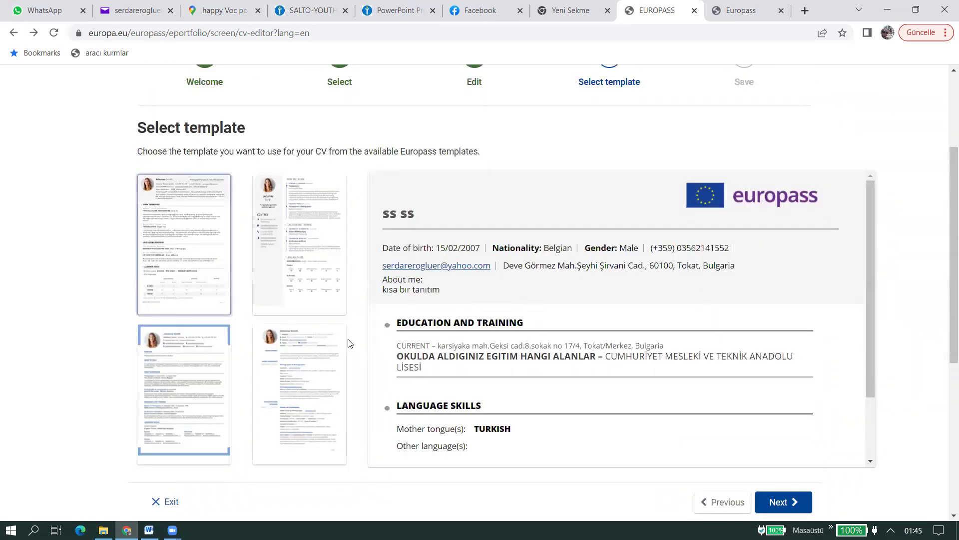
scroll(526, 310, down, 2)
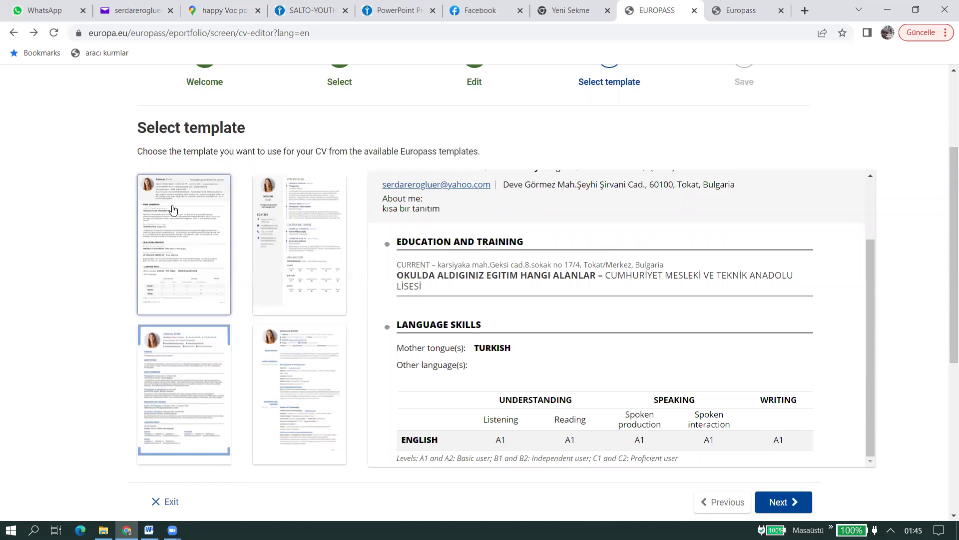
- Preview the CV in the second, fourth and third templates
click(310, 260)
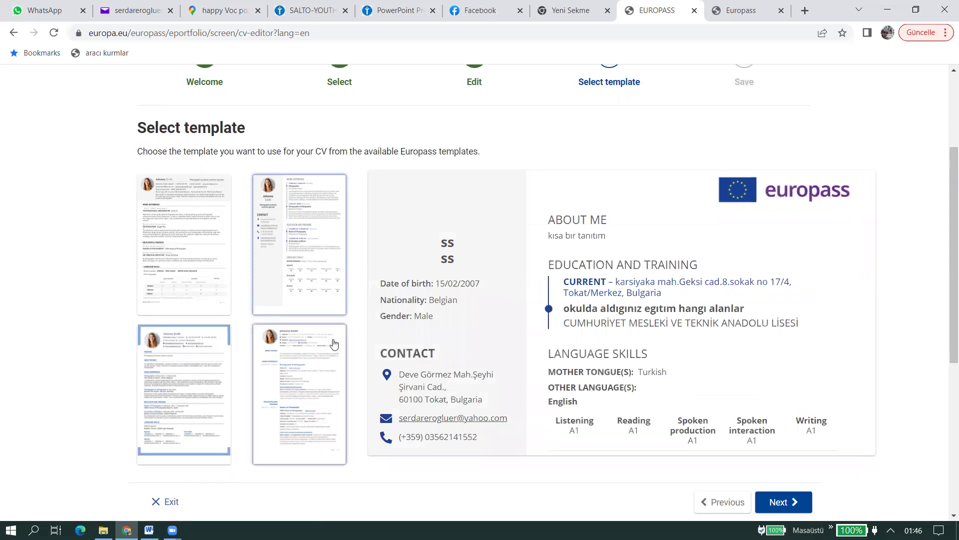
scroll(312, 370, down, 1)
click(315, 324)
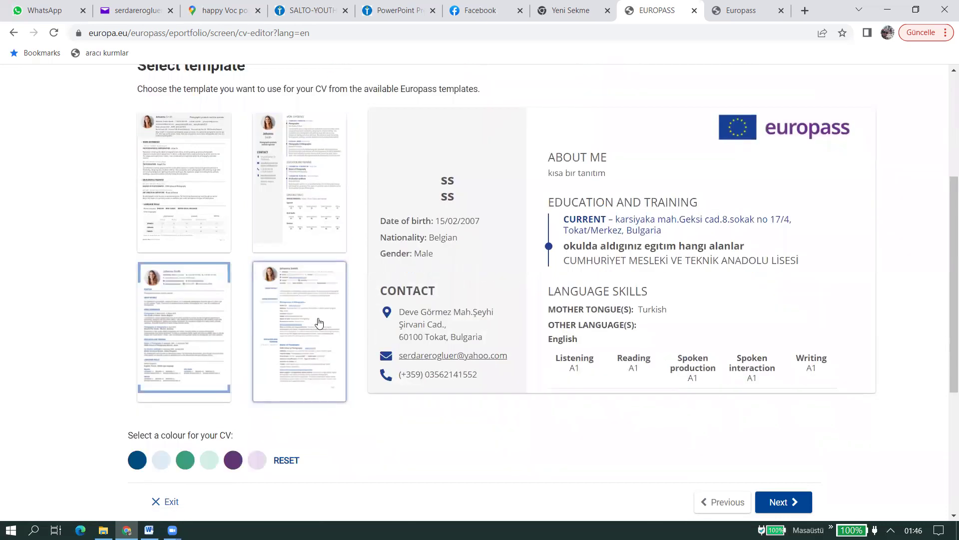
click(187, 318)
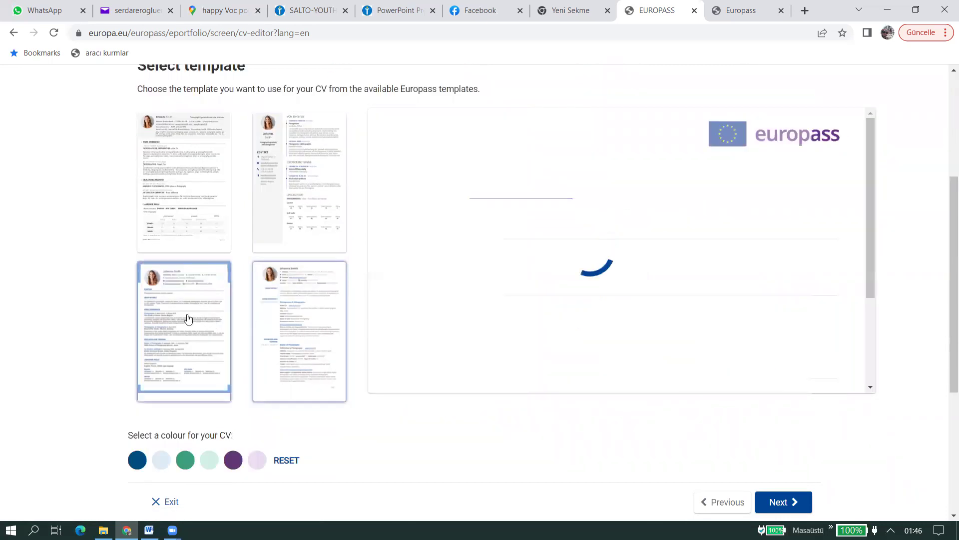
click(311, 311)
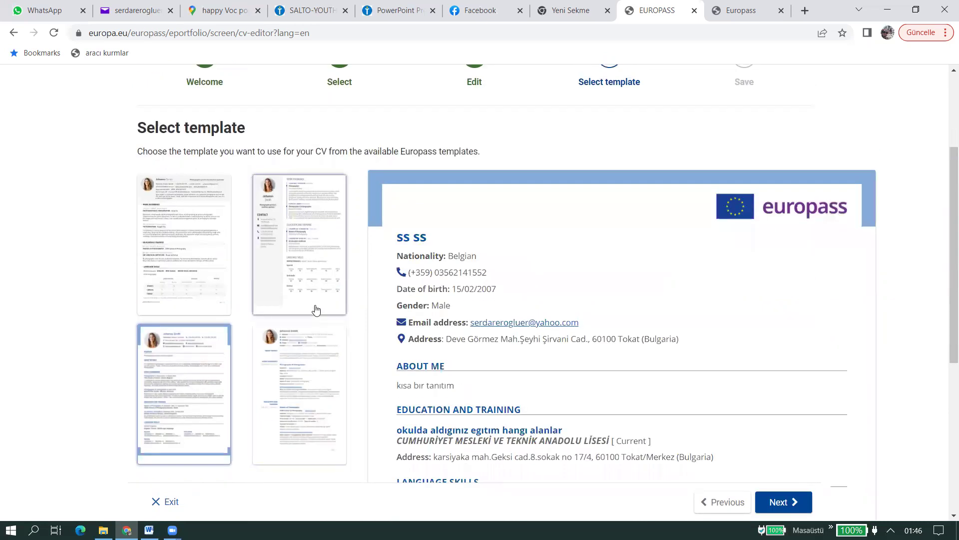
scroll(235, 360, down, 3)
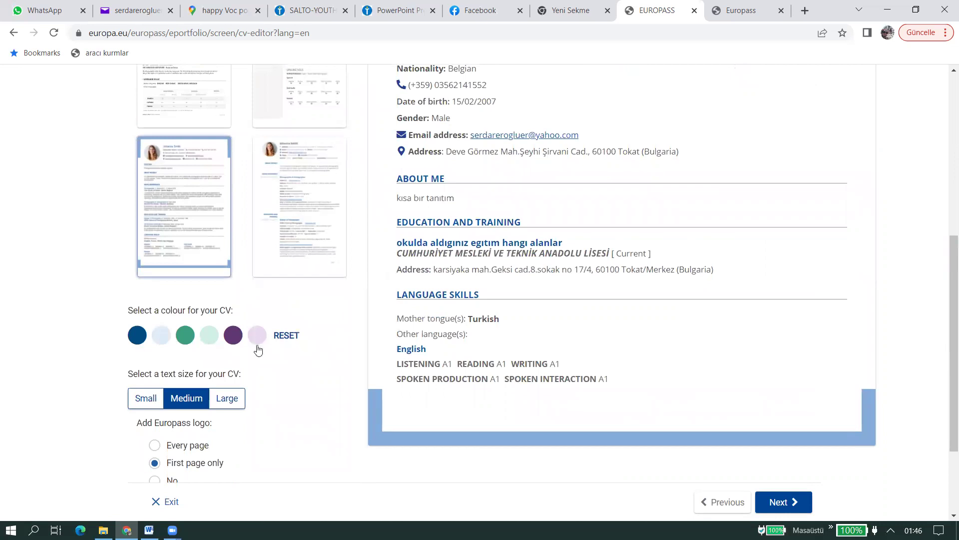
scroll(285, 336, up, 4)
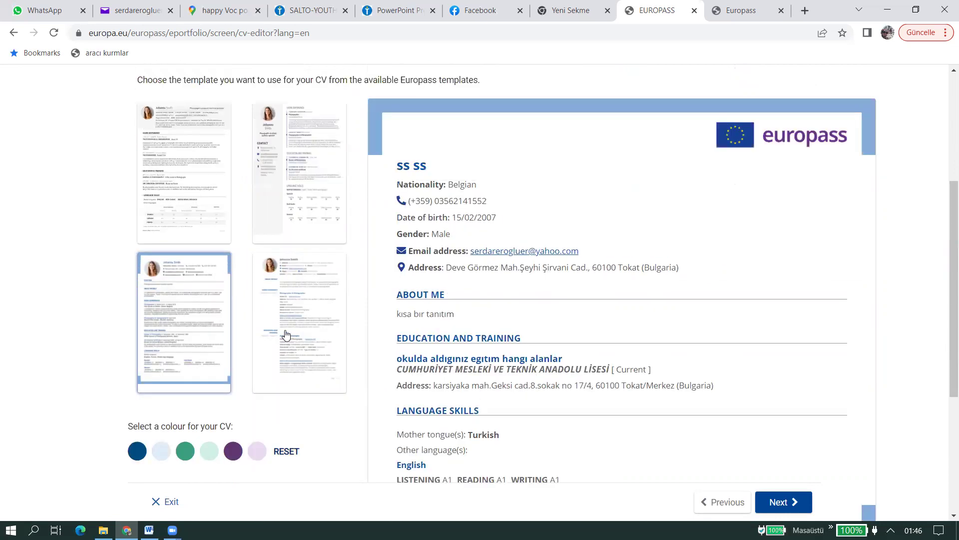
- Settle on the two-column sidebar template, check its preview, and proceed to the Save step
click(312, 226)
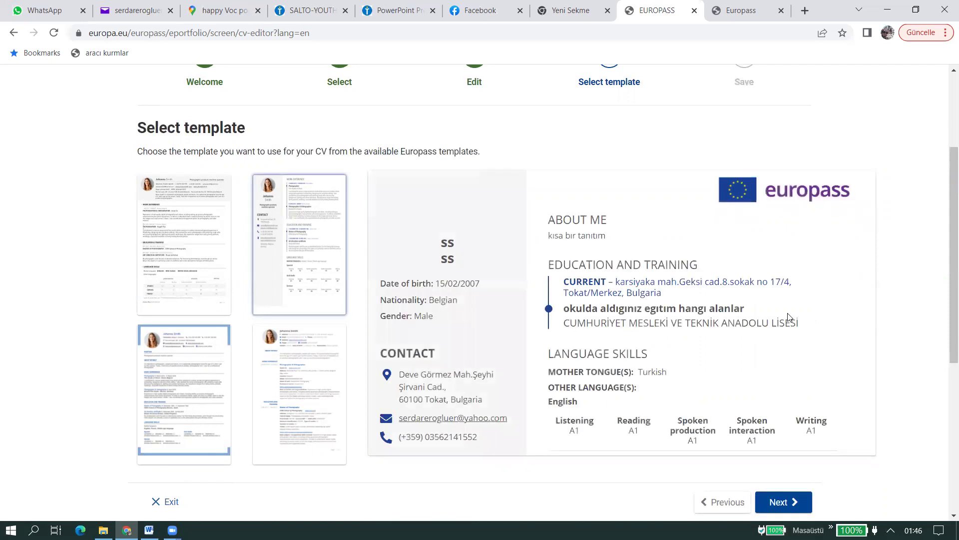
scroll(789, 318, down, 3)
scroll(788, 318, down, 1)
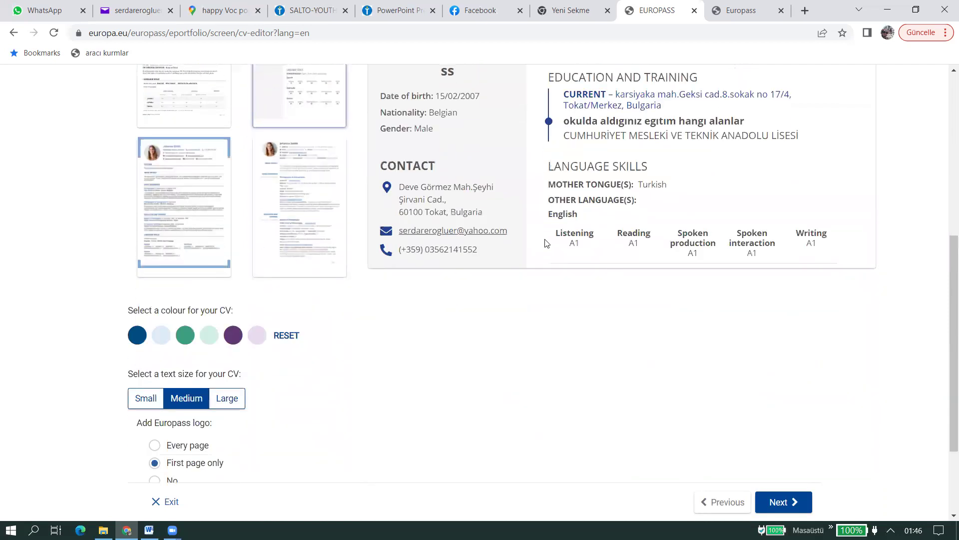
scroll(508, 315, down, 6)
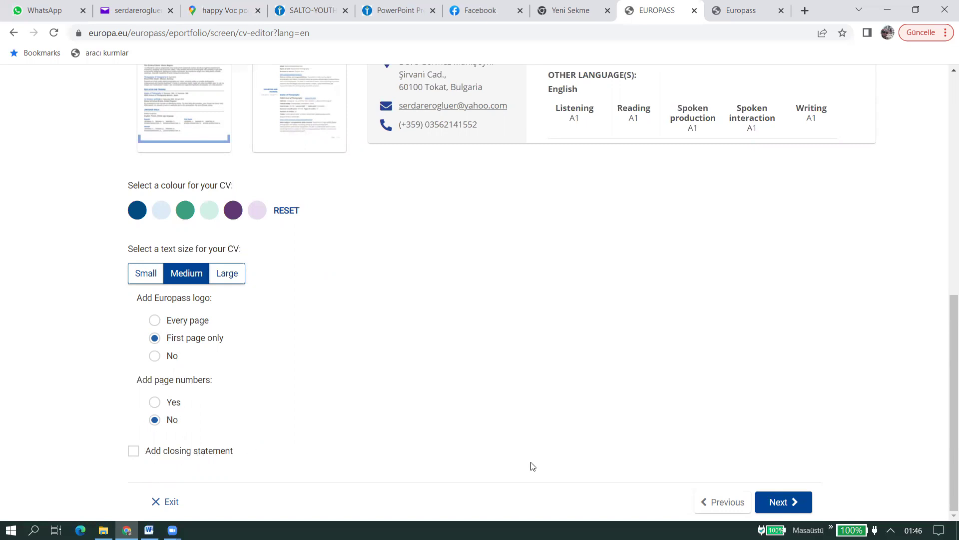
scroll(263, 347, up, 5)
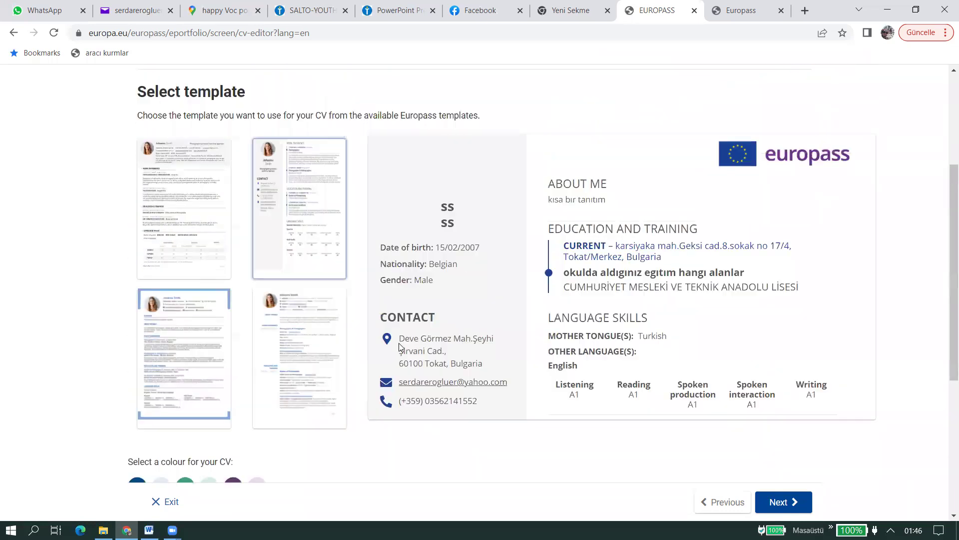
scroll(350, 325, down, 4)
click(779, 504)
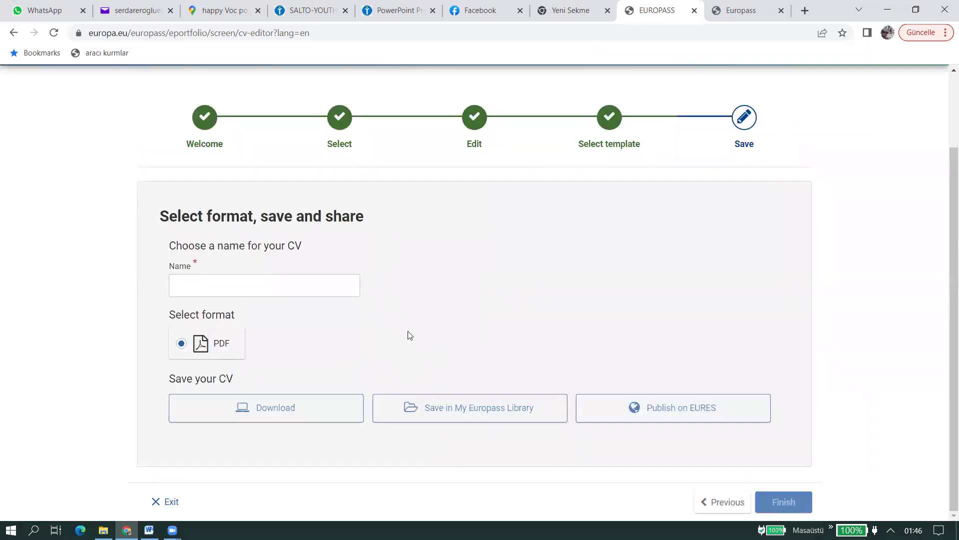
- Name the CV 'se' and download it in PDF format
click(246, 286)
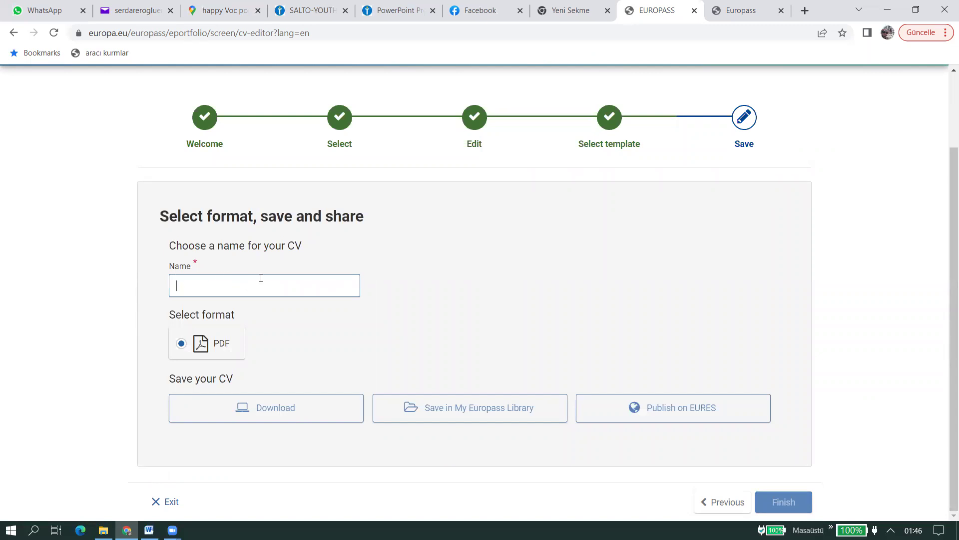
drag(204, 246, 304, 253)
click(268, 294)
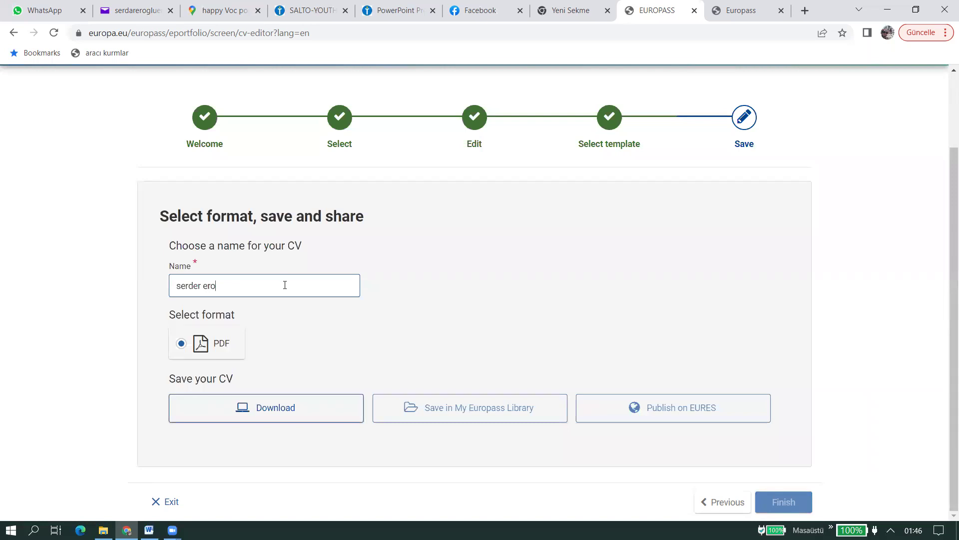
click(391, 296)
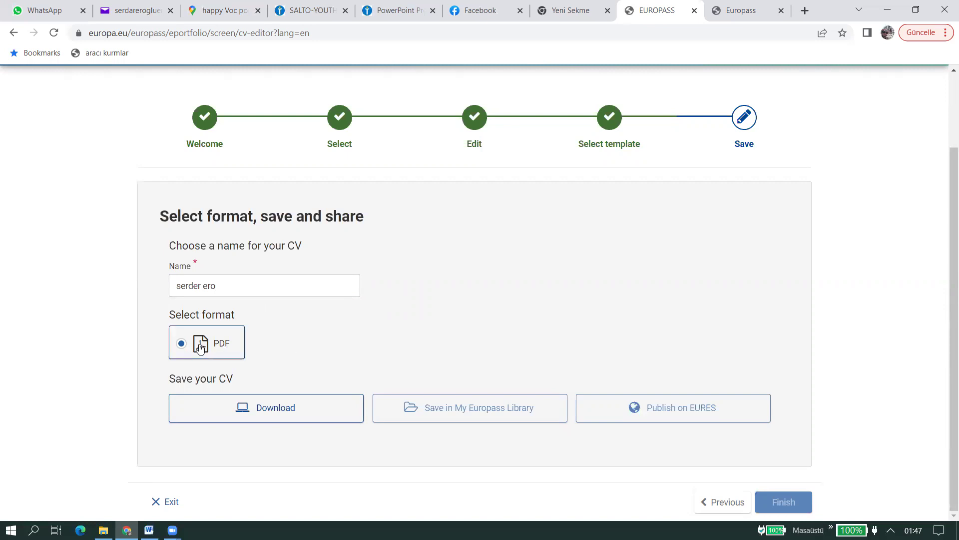
click(283, 419)
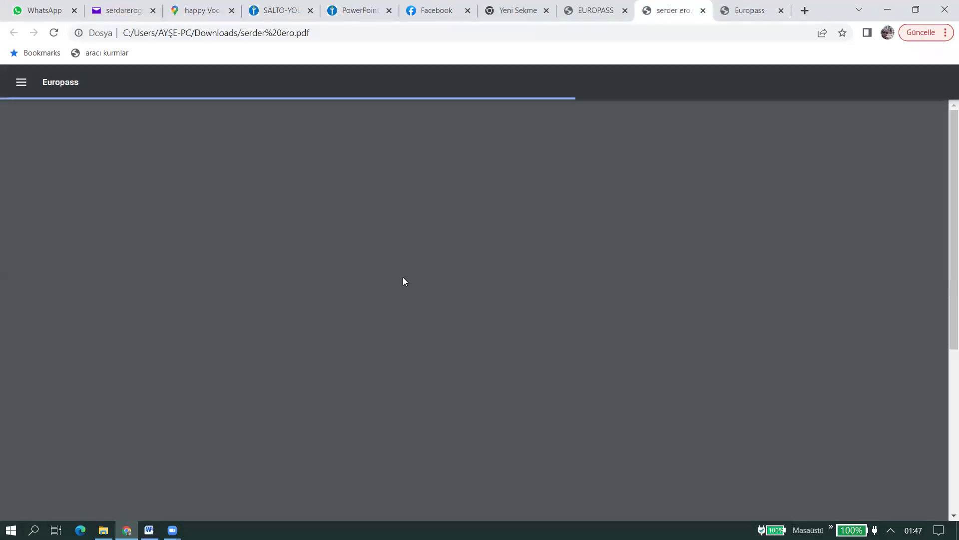
- Scroll through the downloaded one-page CV PDF and back to the top
scroll(498, 279, down, 6)
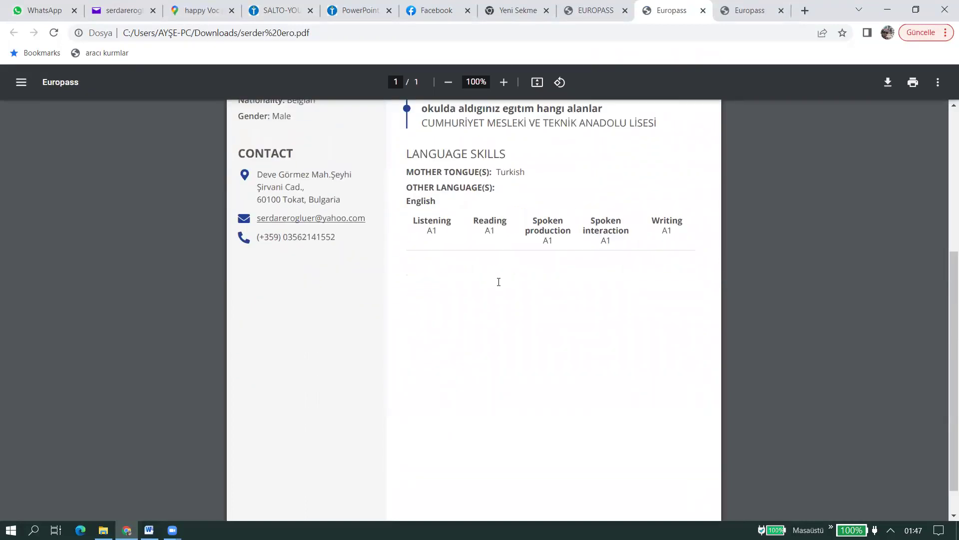
scroll(500, 289, up, 6)
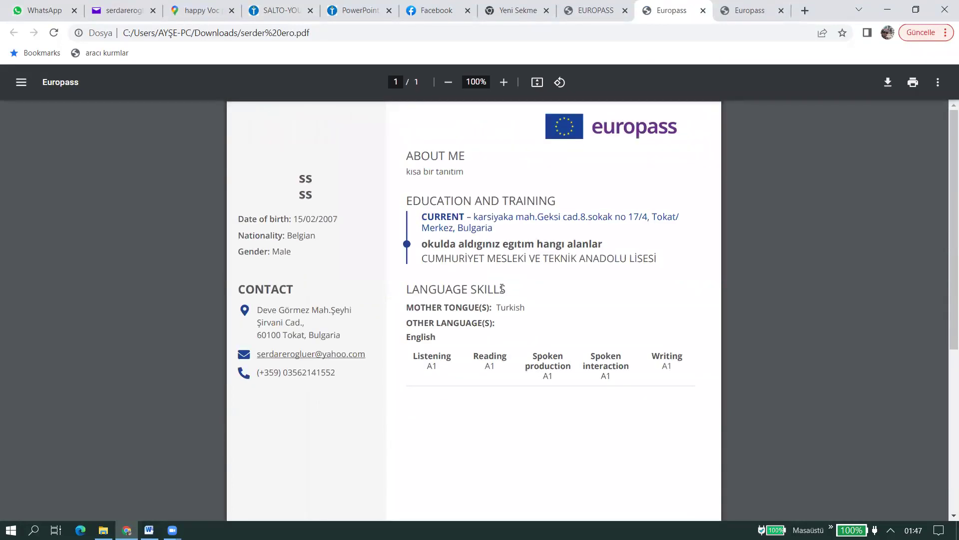